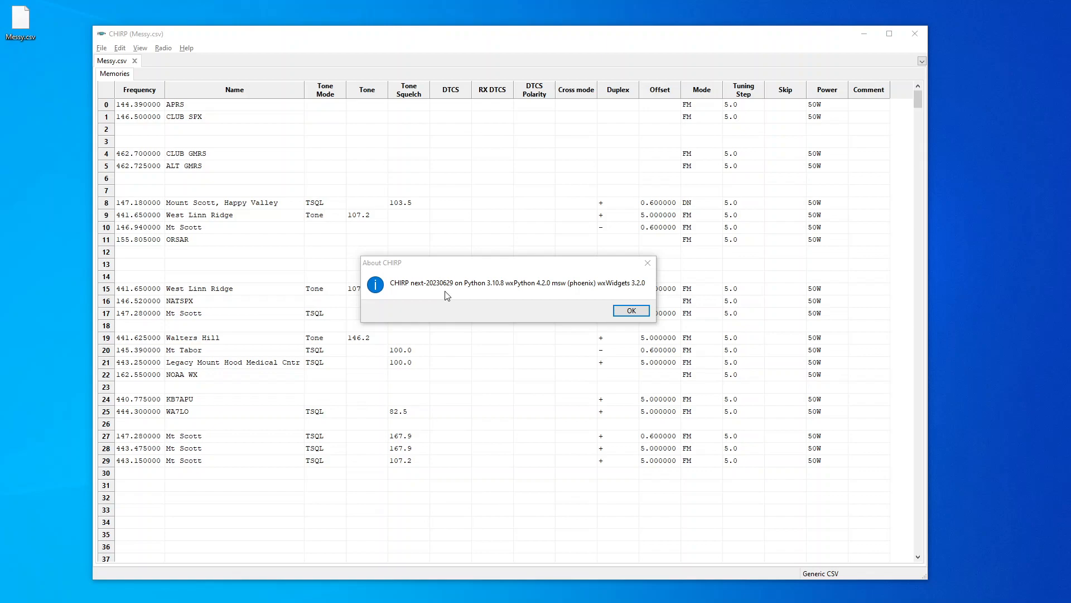
Select memories 8 through 29 and cluster them to close up the empty rows between them
click(641, 312)
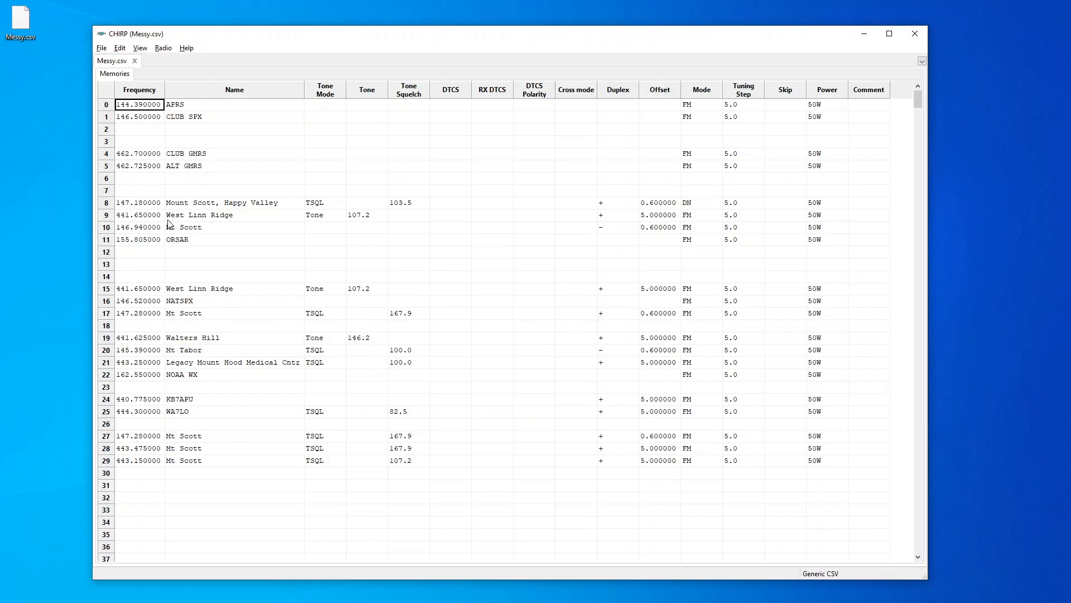
click(107, 204)
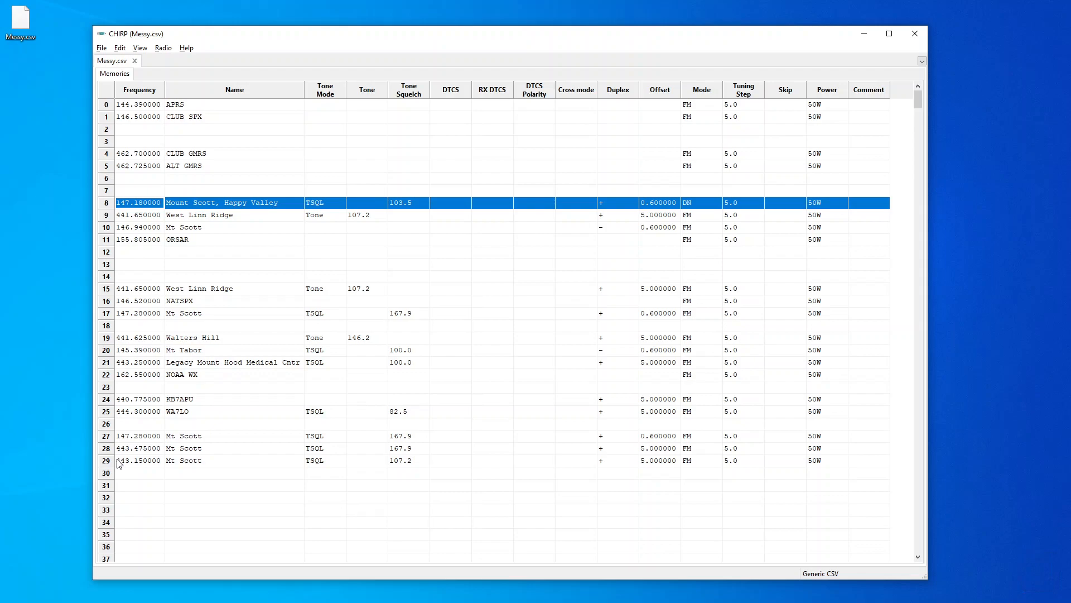
key(shift)
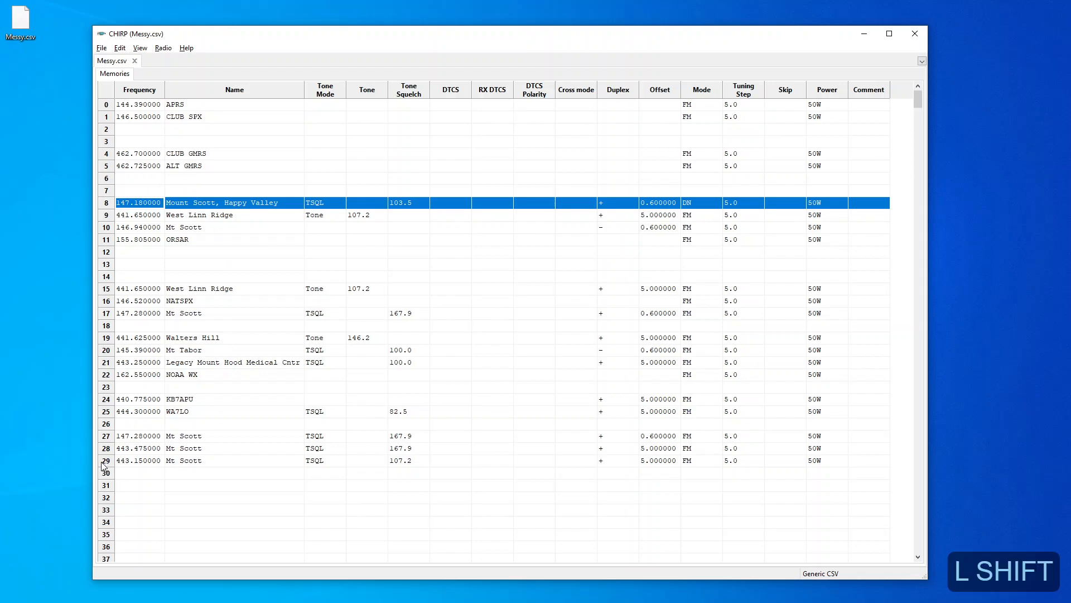
shift+click(104, 465)
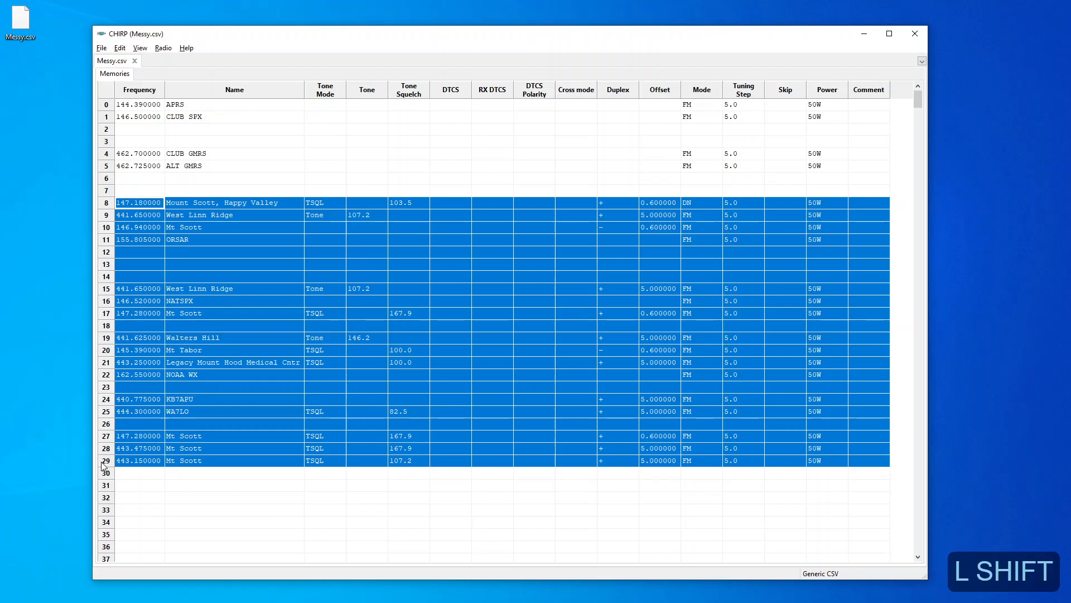
shift+right_click(190, 418)
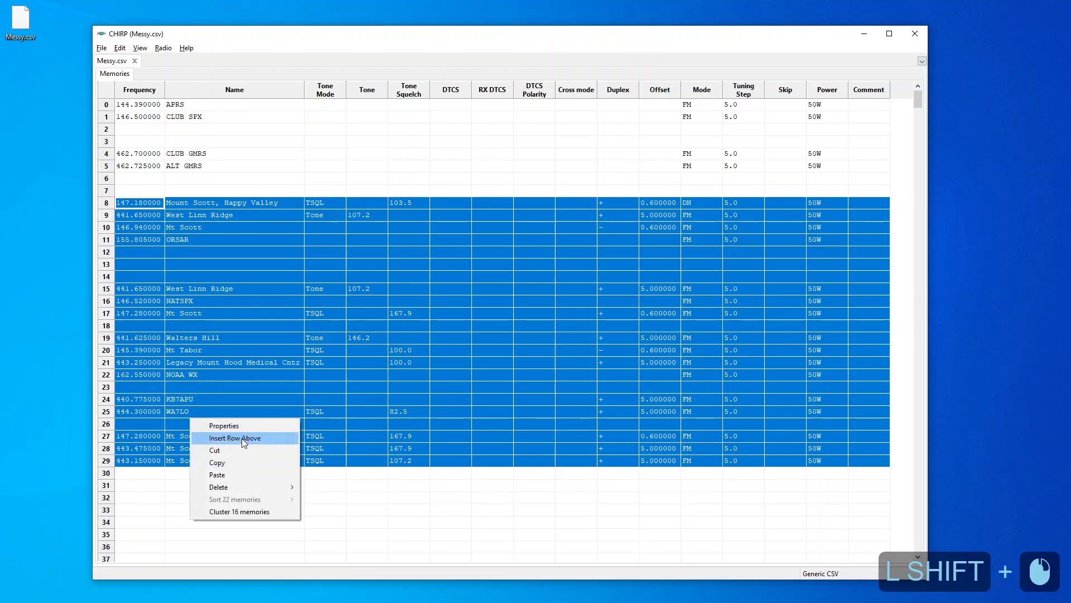
click(254, 511)
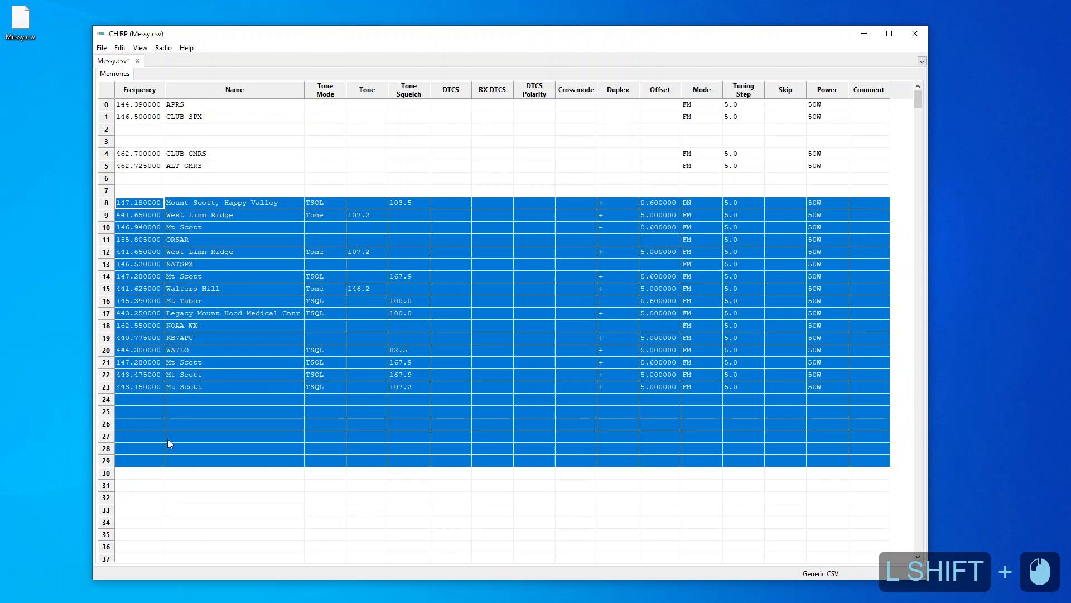
Select memories 8 through 23 and sort them ascending by Duplex
click(230, 510)
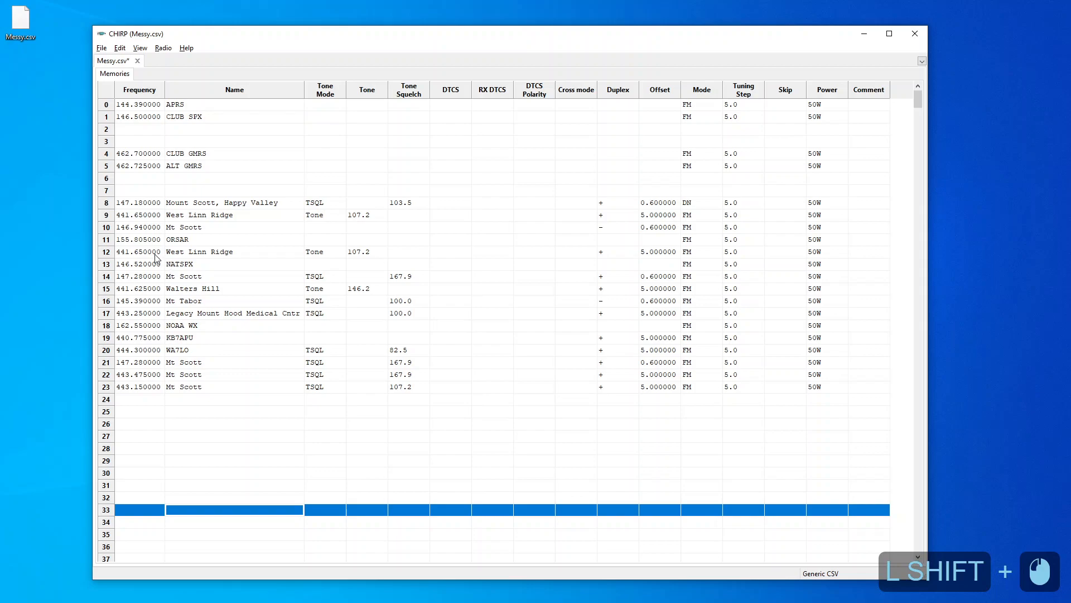
click(107, 205)
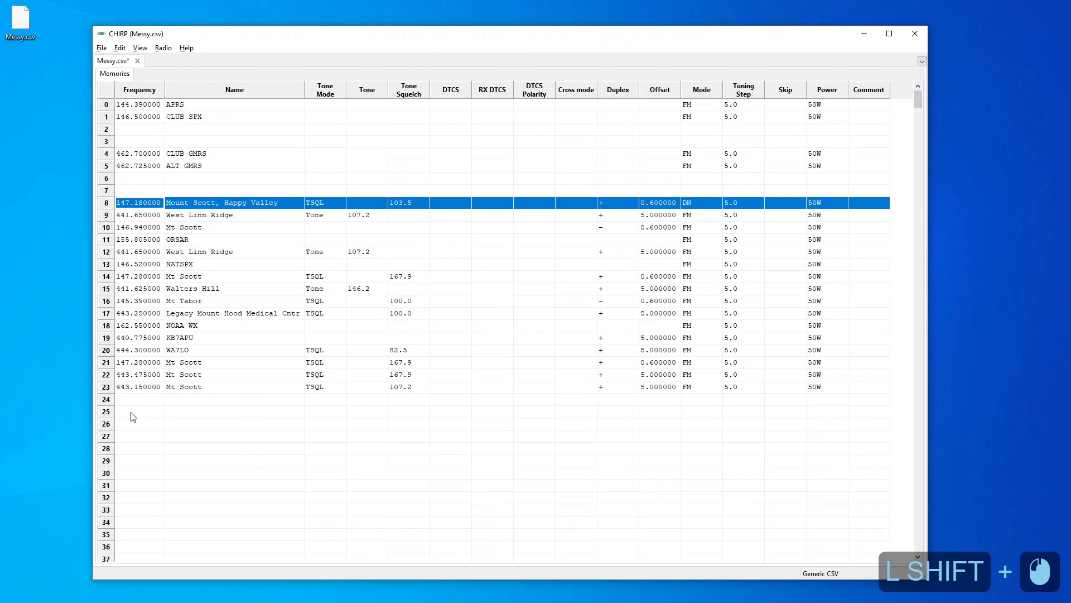
shift+click(106, 389)
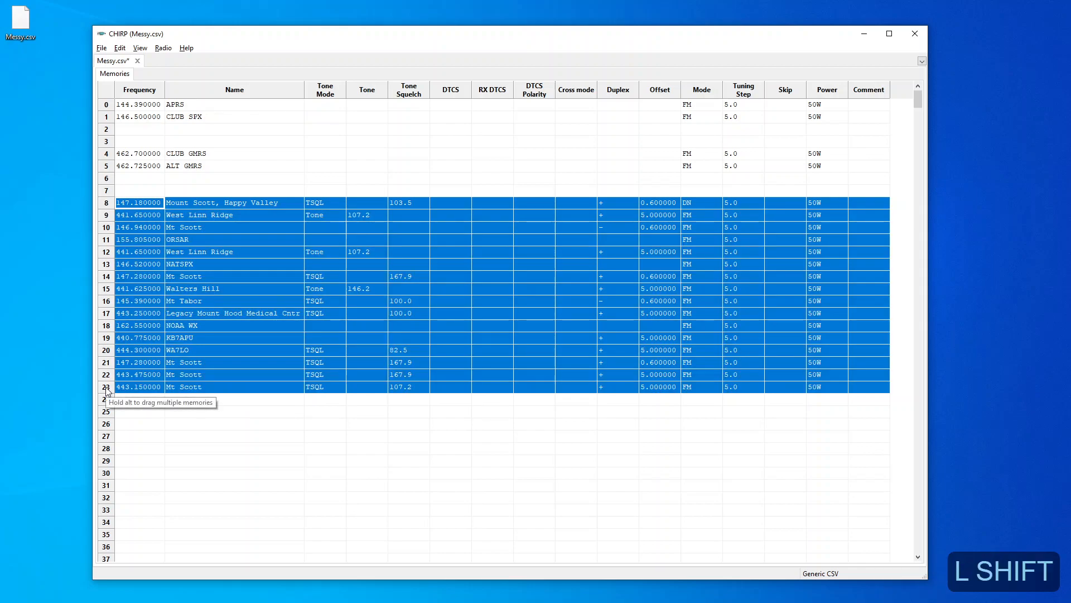
shift+right_click(223, 353)
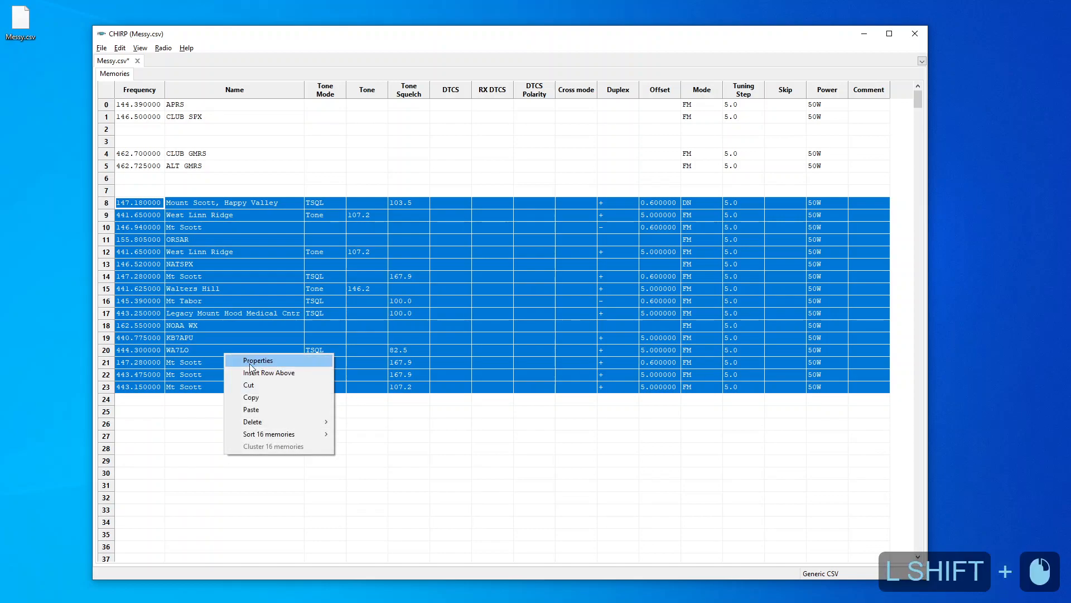
mouse_move(290, 437)
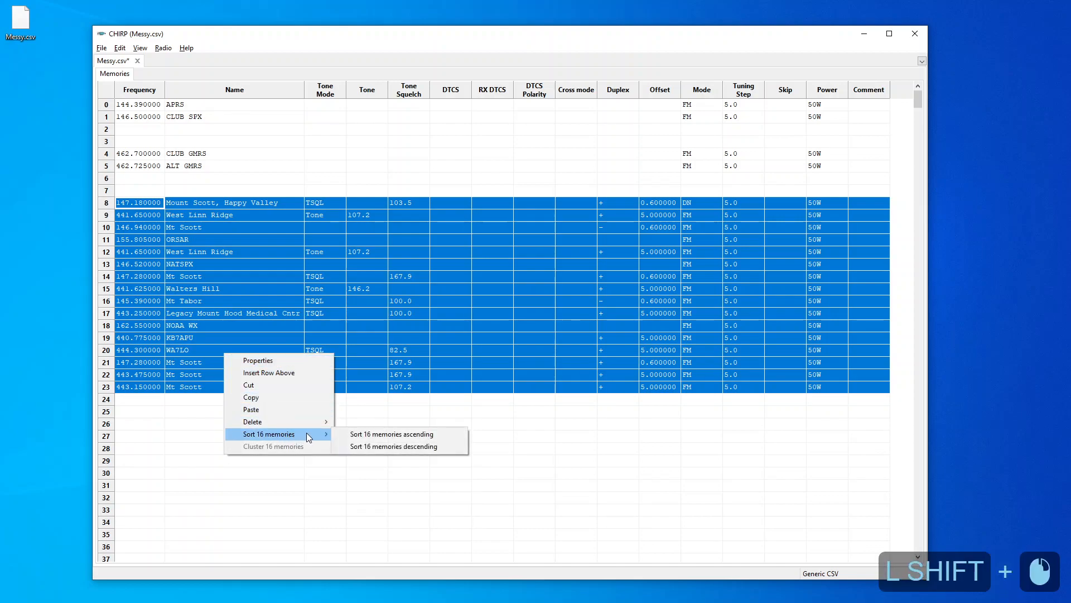
click(349, 435)
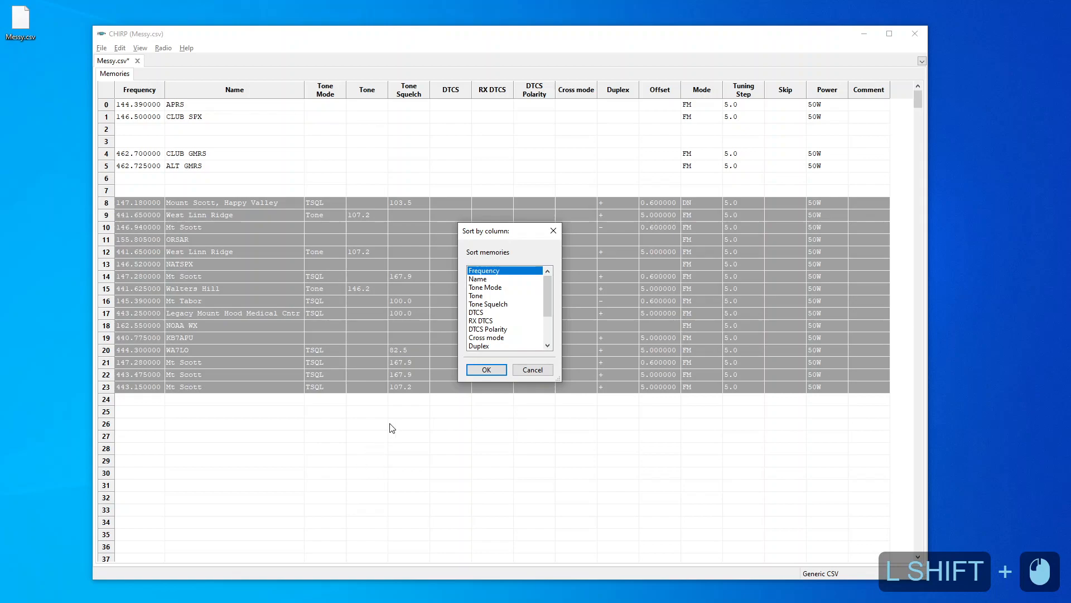
click(493, 346)
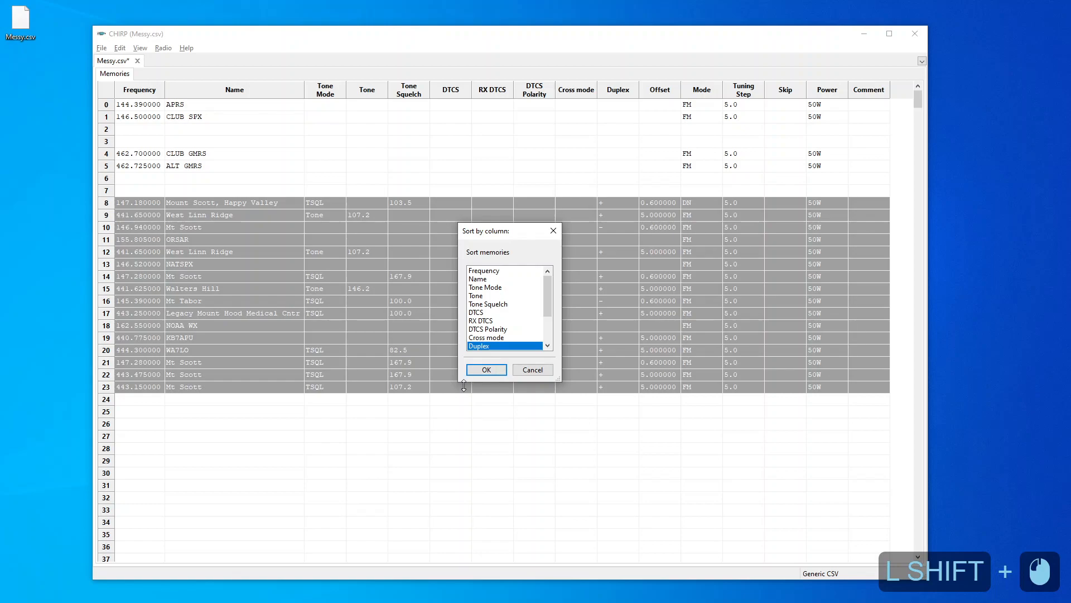
click(483, 371)
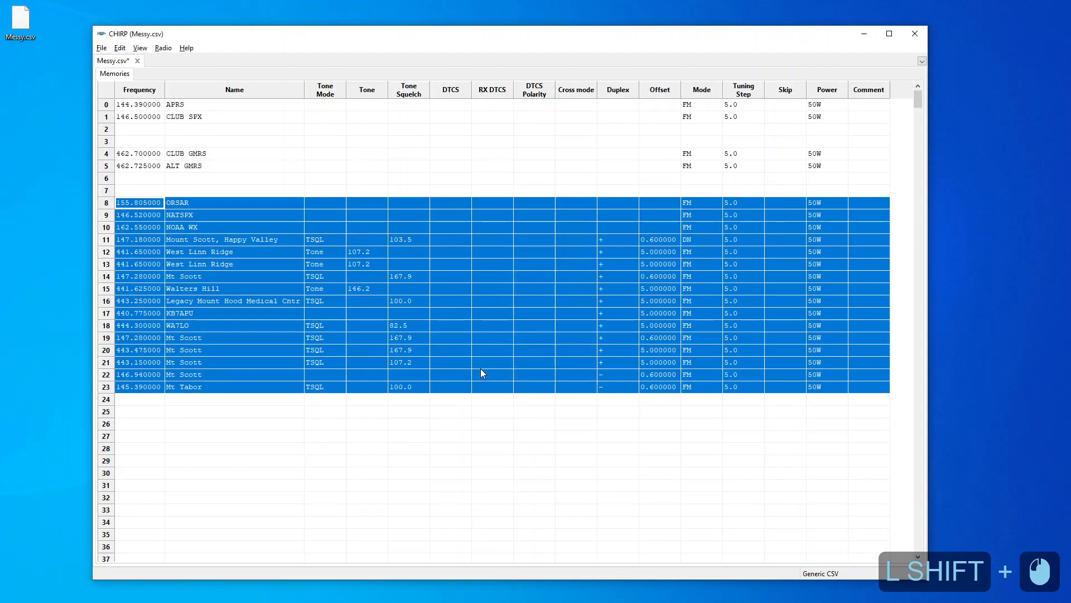
Move the NATSPX memory from row 9 into empty row 2 by cutting and pasting it
click(414, 460)
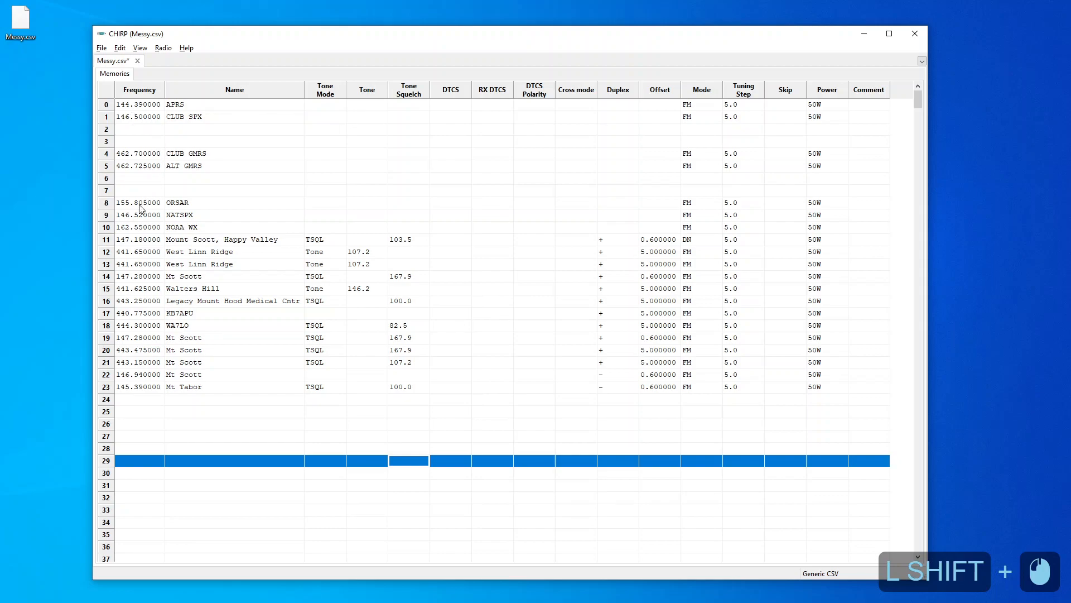
click(106, 218)
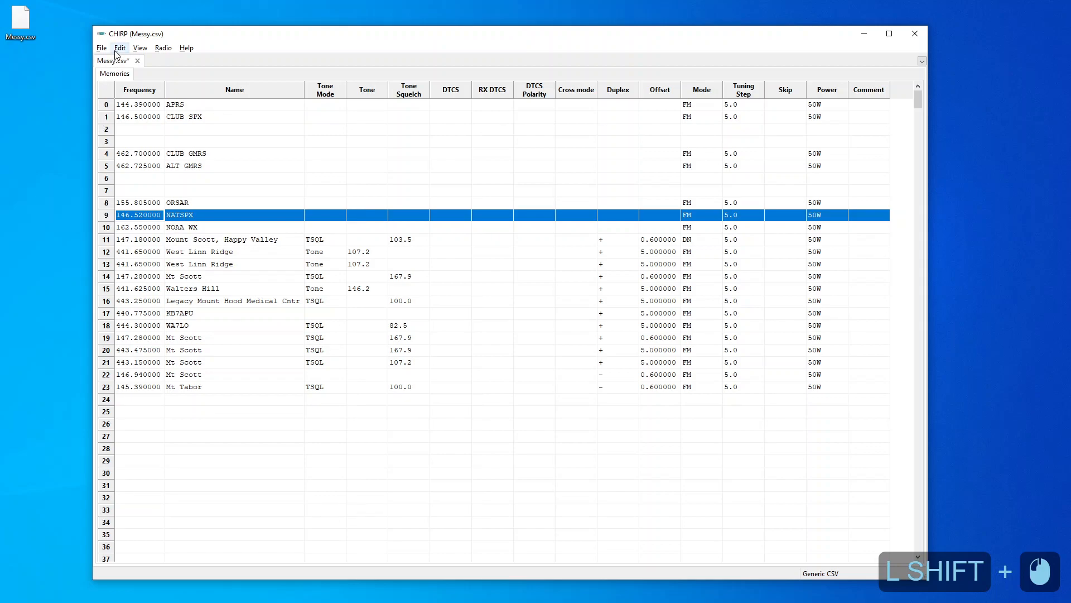
right_click(110, 219)
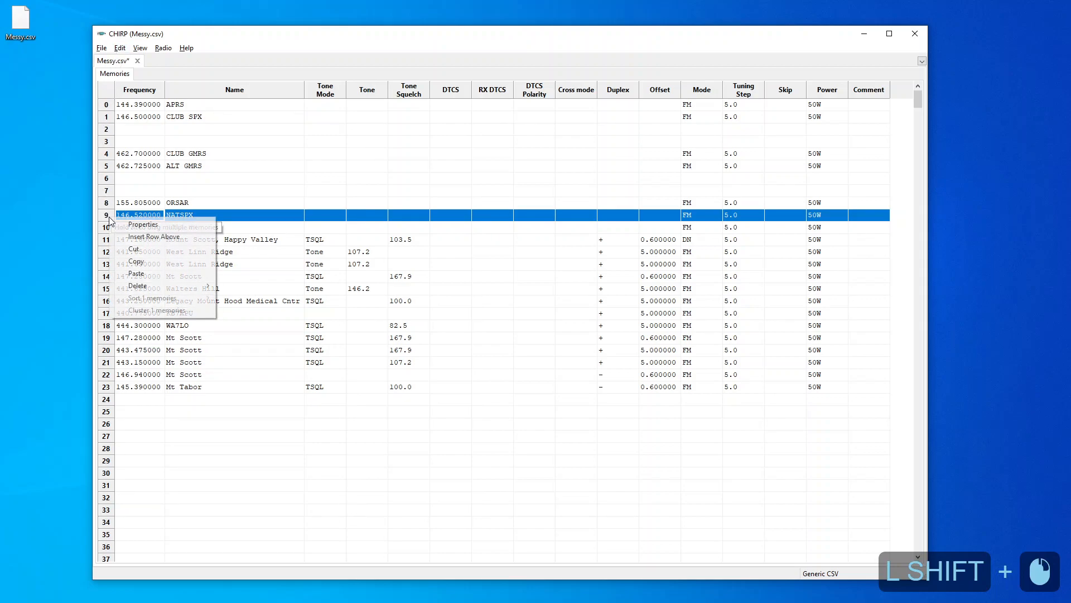
click(134, 249)
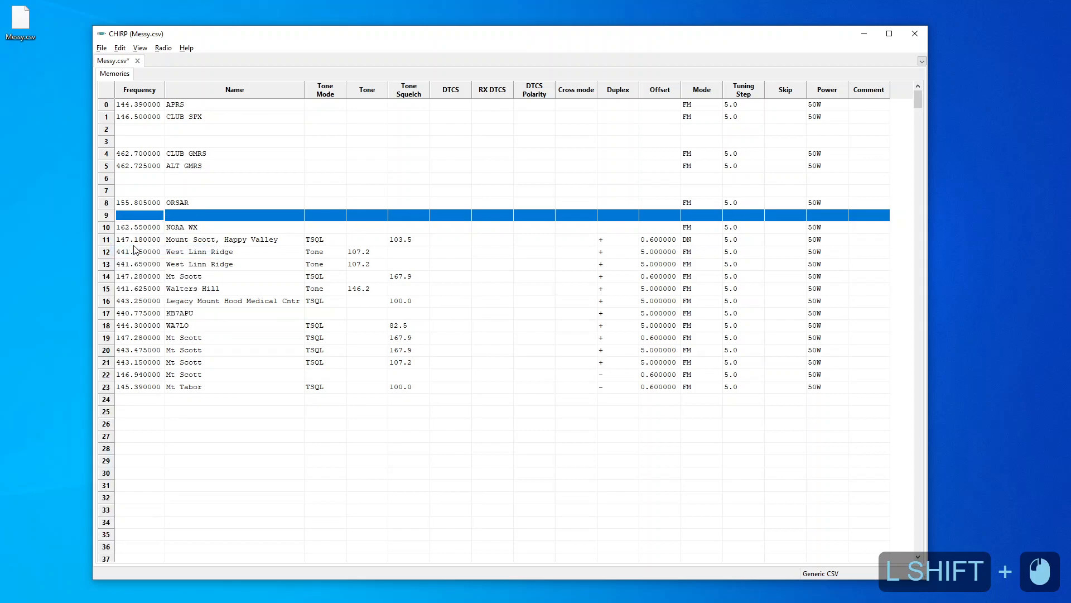
click(108, 134)
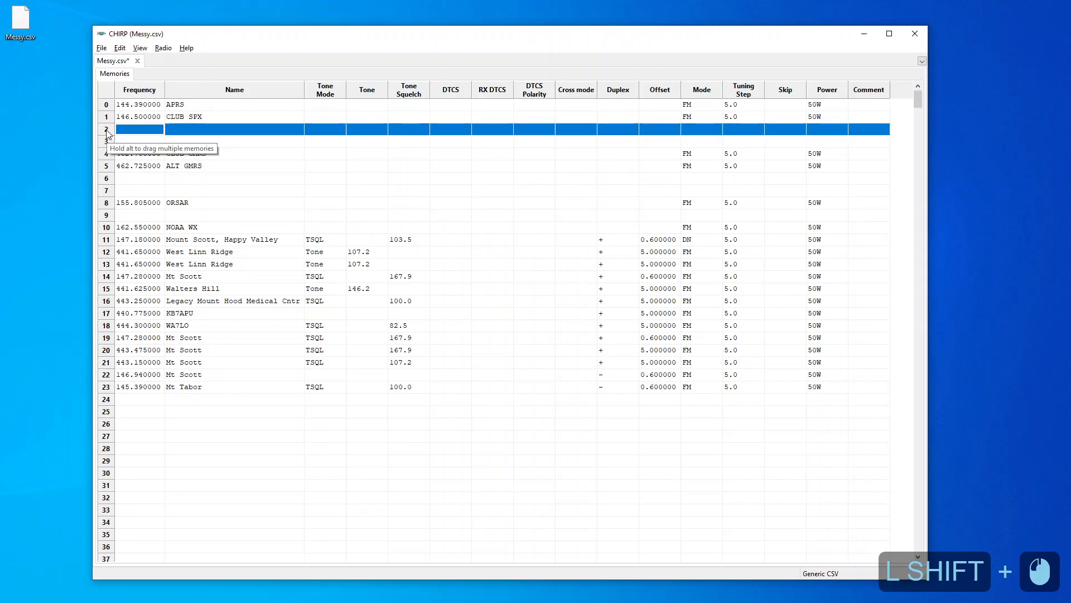
right_click(108, 133)
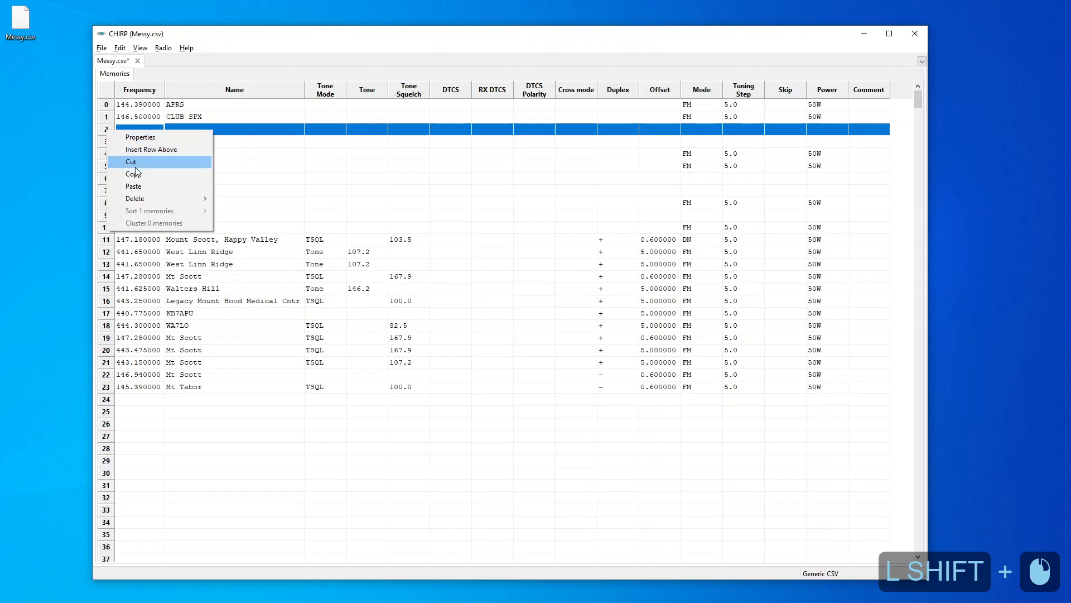
click(136, 185)
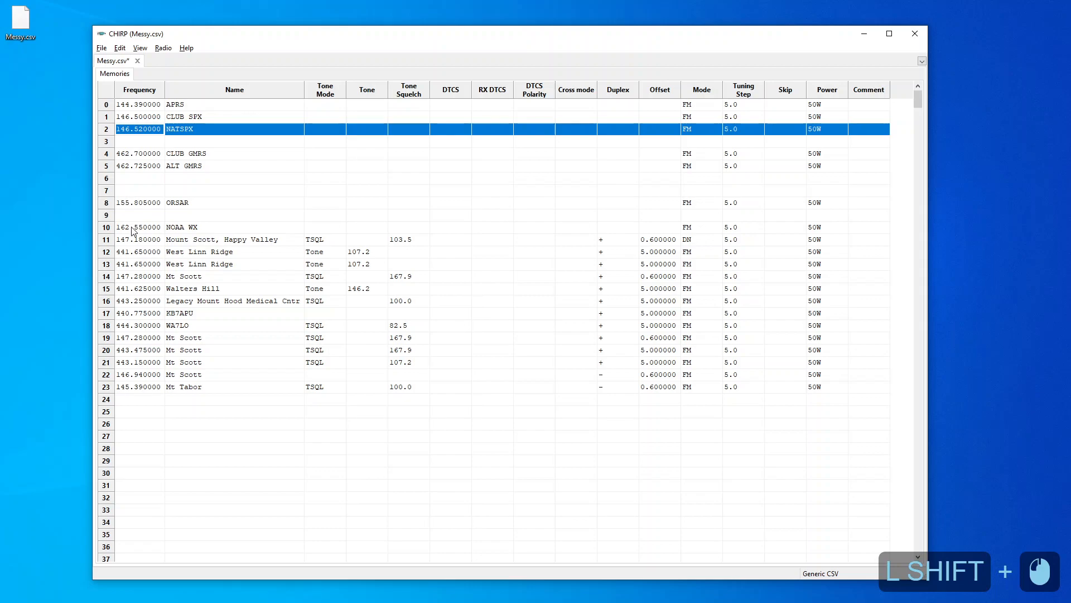
Cut the ORSAR and NOAA WX memories and paste them into rows 30 and 31
click(110, 207)
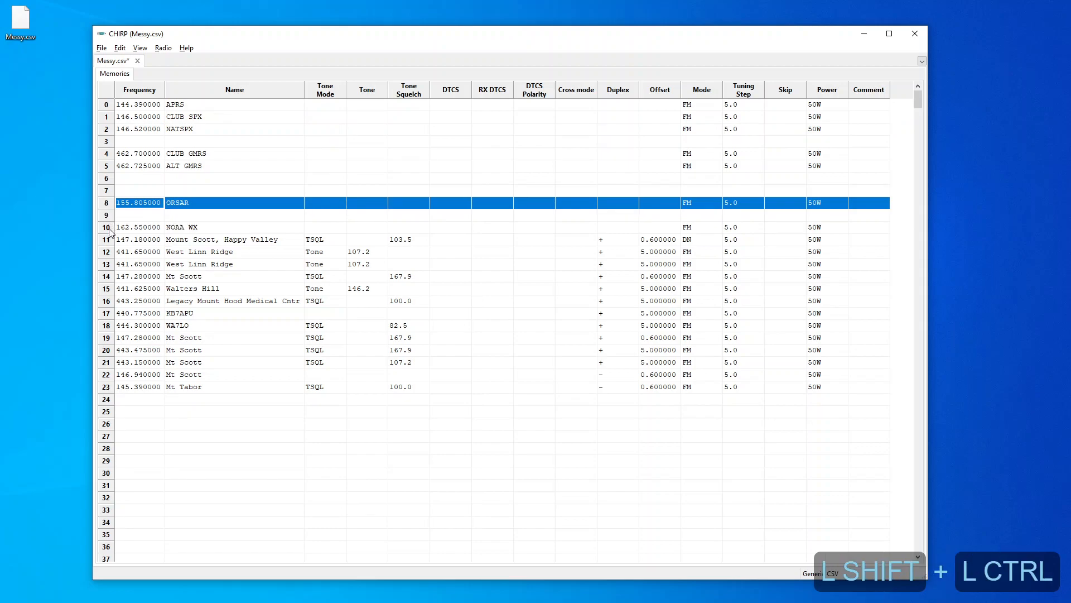
ctrl+shift+click(108, 229)
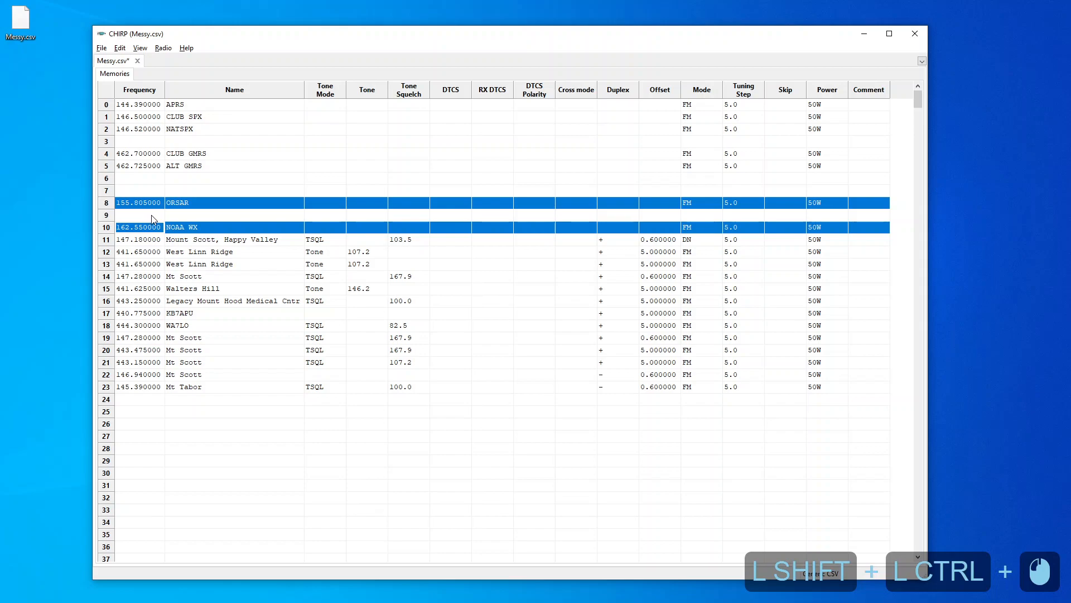
click(119, 48)
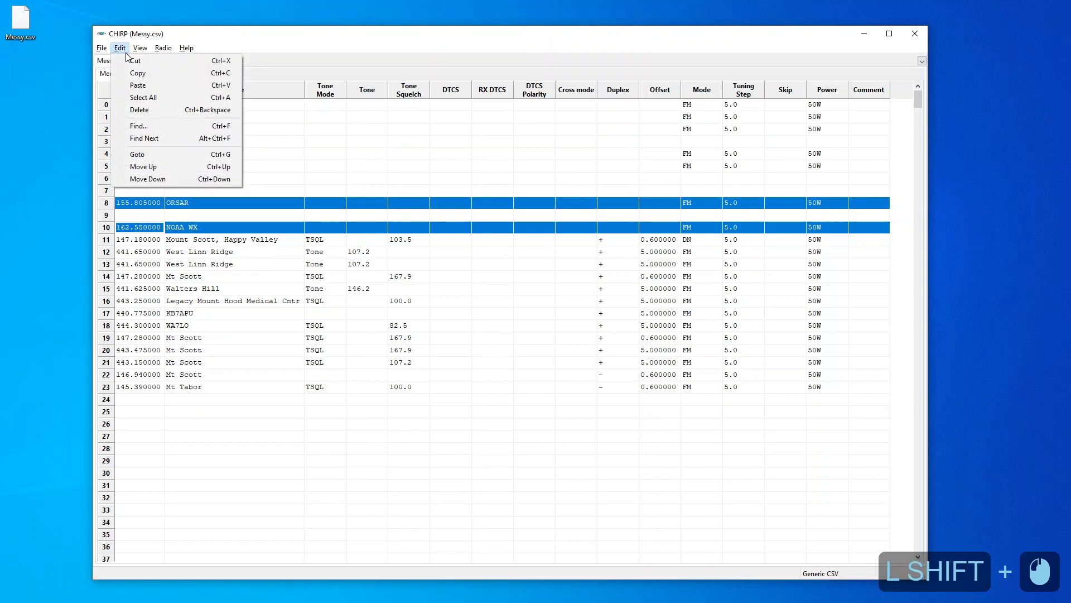
click(127, 62)
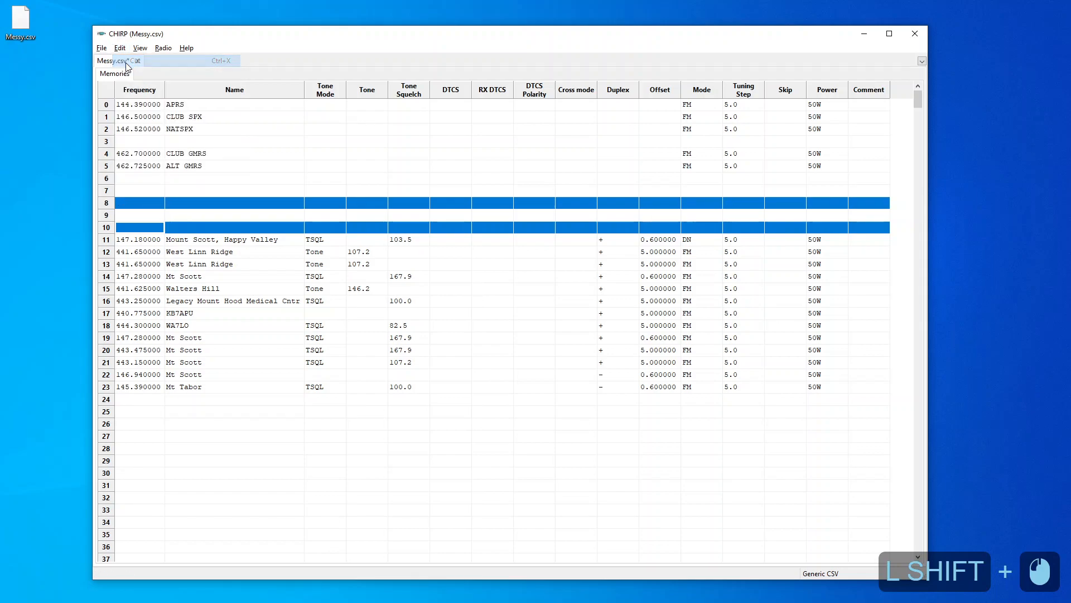
click(106, 473)
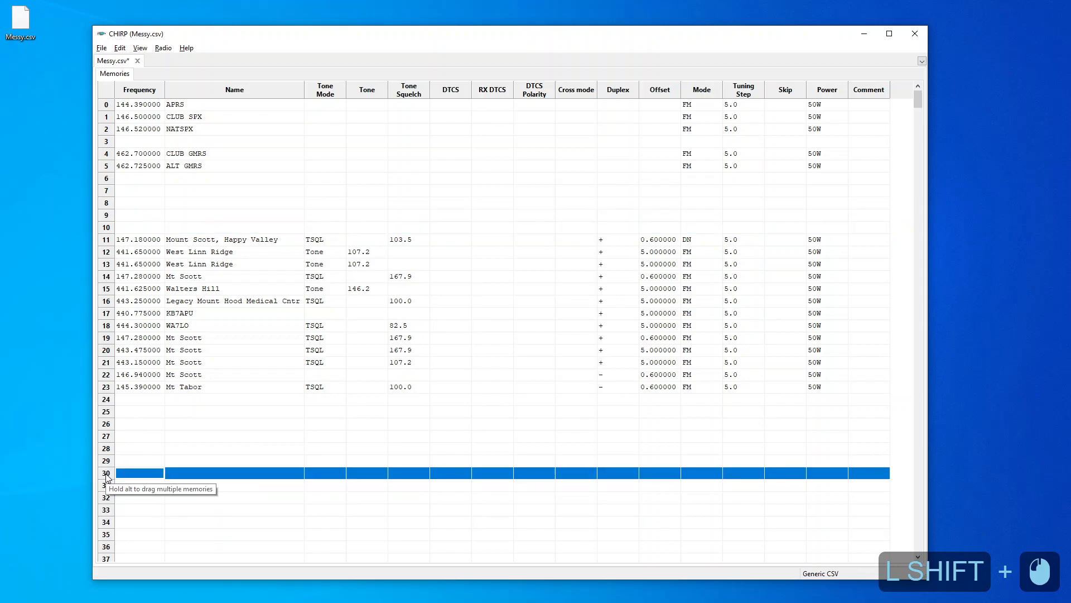
click(122, 49)
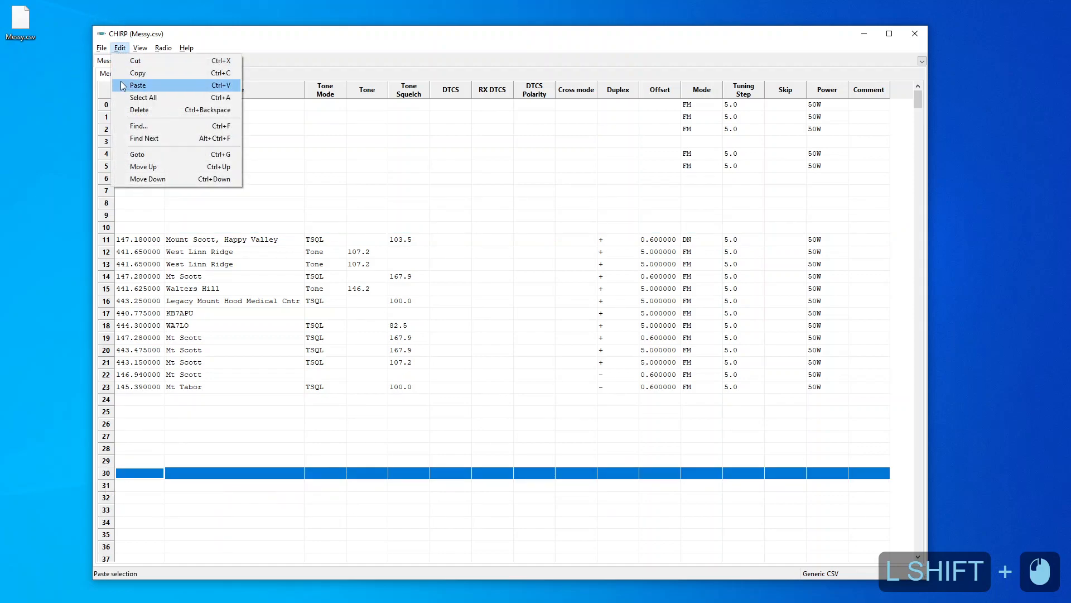
click(137, 85)
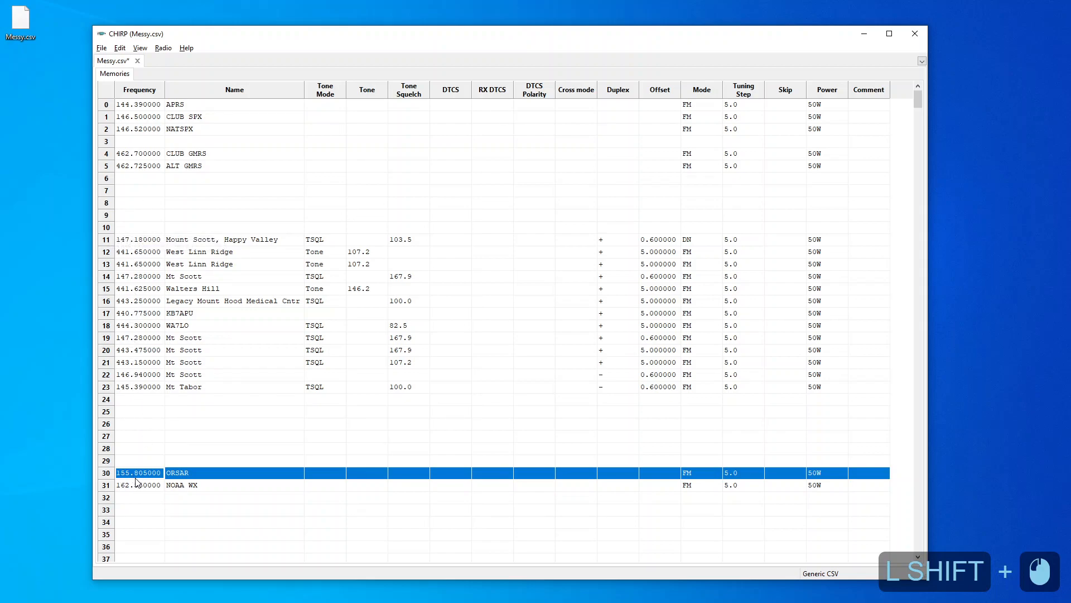
Select memories 11 through 23 and move the block up one row
click(107, 240)
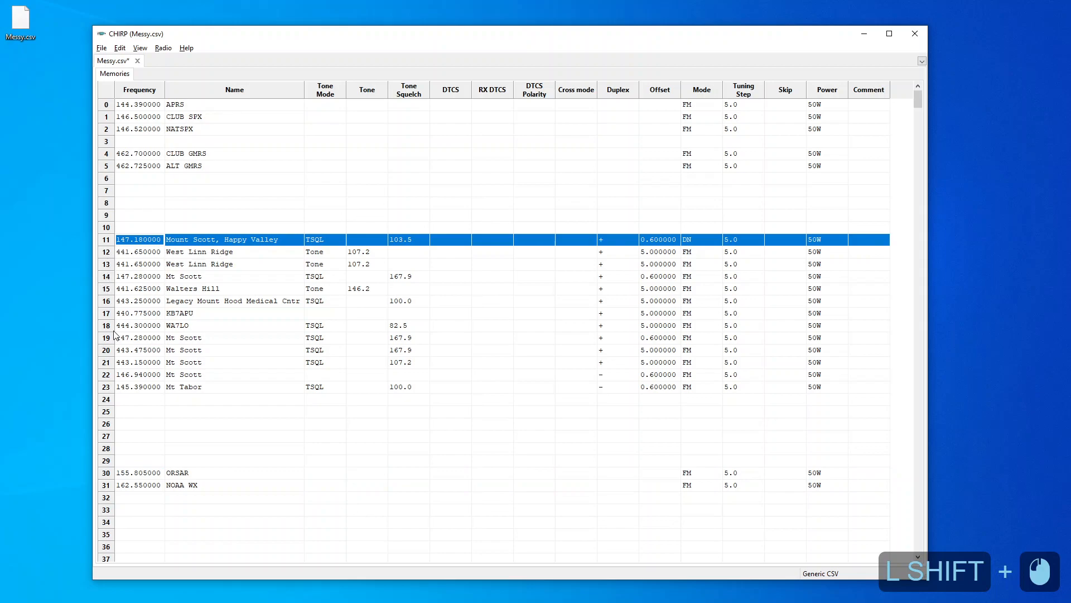
shift+click(108, 389)
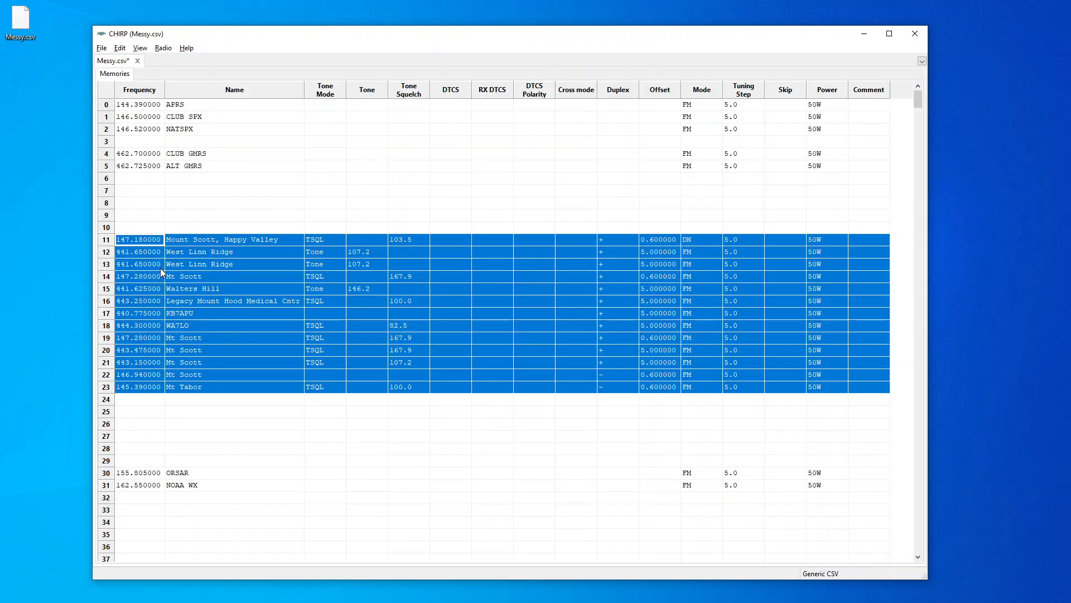
click(124, 52)
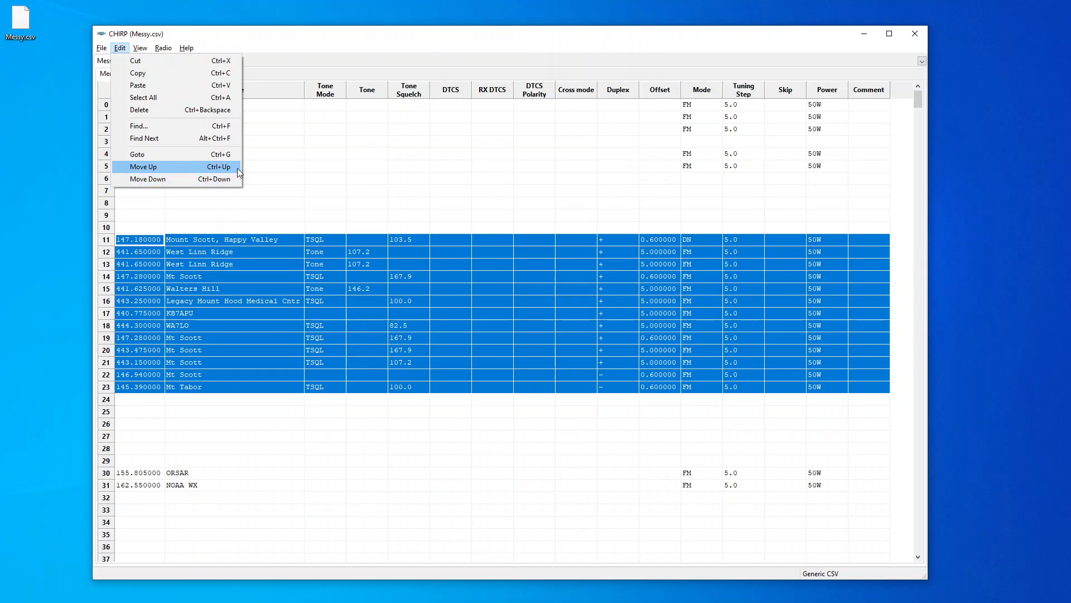
click(295, 42)
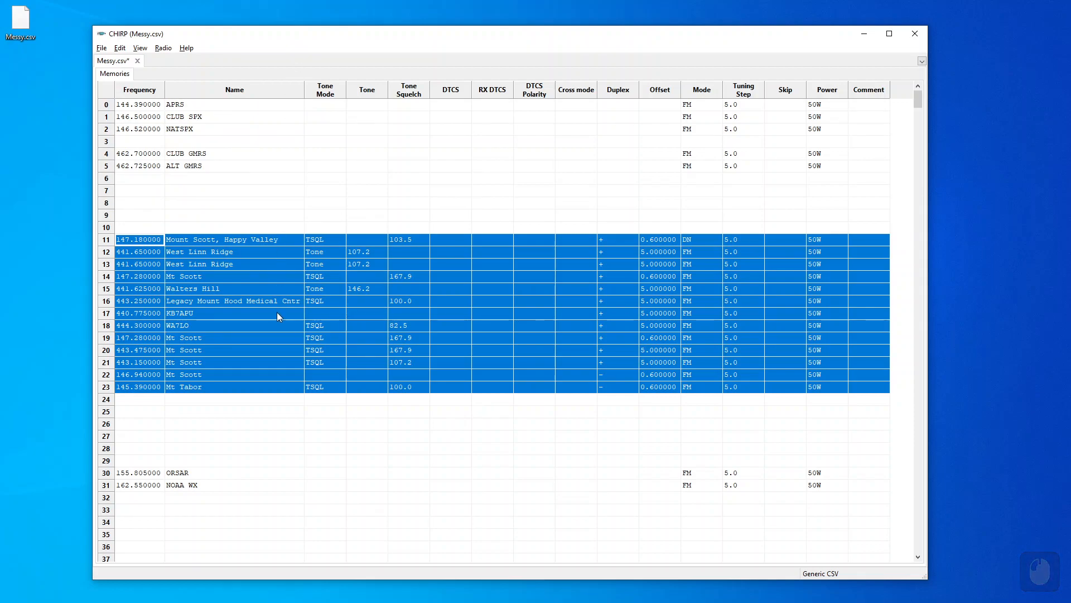
key(ctrl)
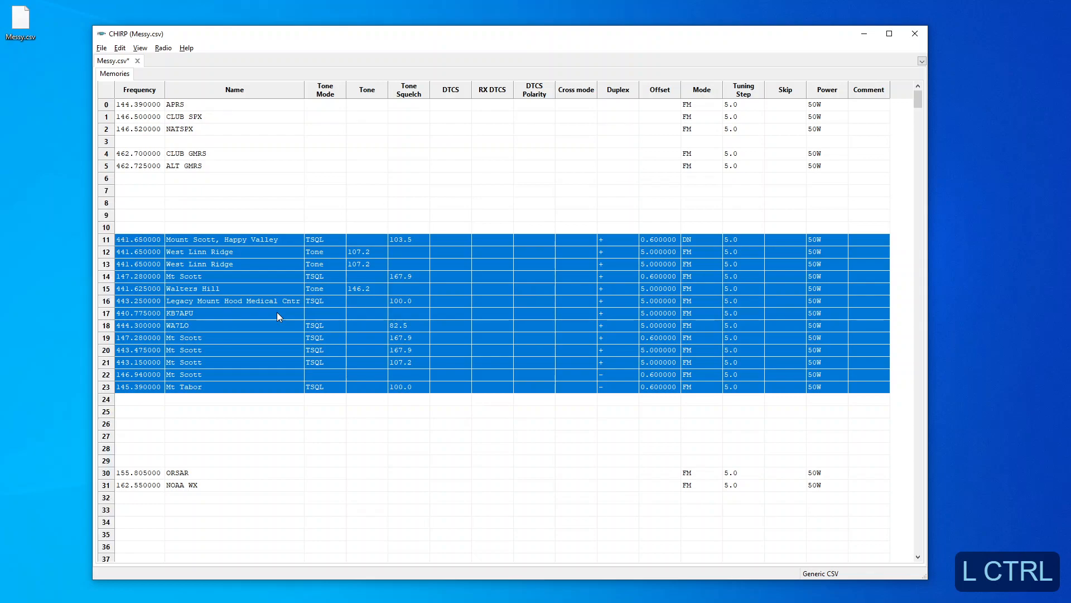
key(ctrl+Up)
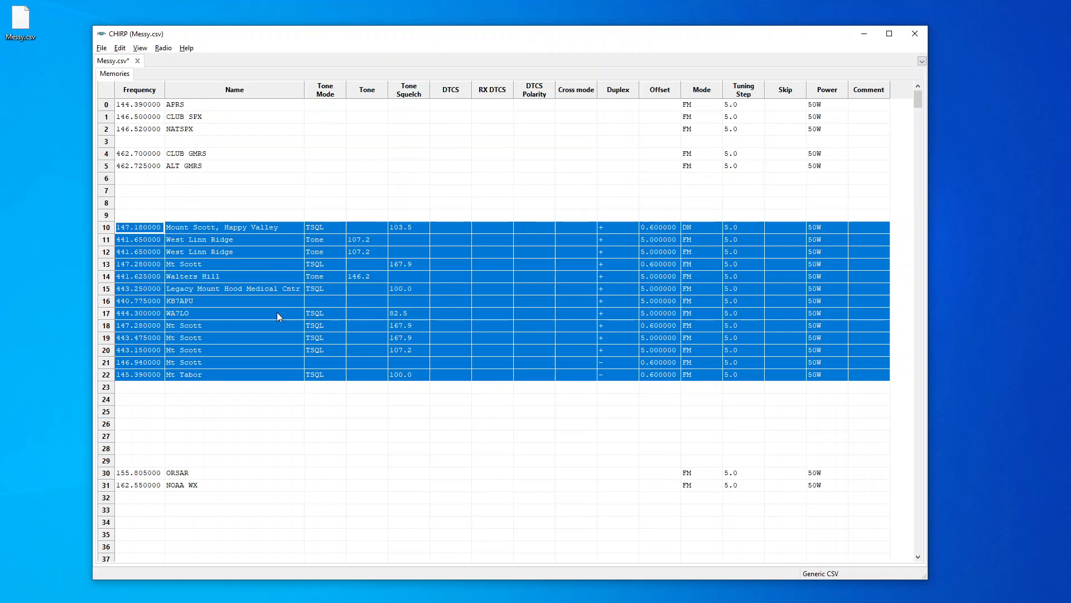
key(ctrl)
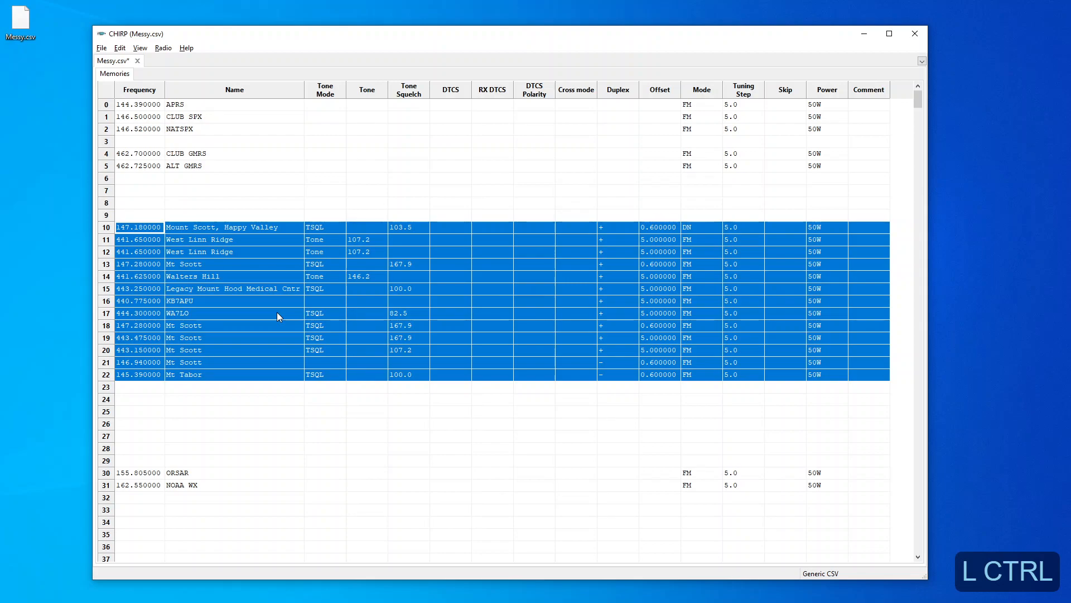
key(ctrl+Up)
key(ctrl+Up)
key(ctrl+Down)
key(ctrl+Down)
key(ctrl+Down)
key(ctrl+Down)
key(ctrl+Up)
key(ctrl+Up)
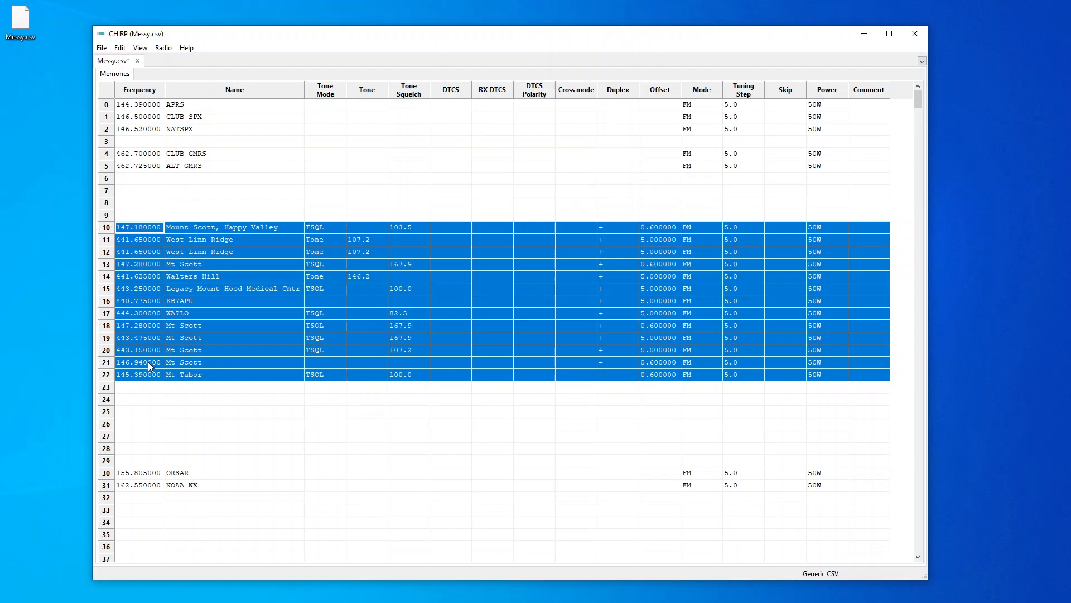
Sort the selected memories in rows 10 through 22 ascending by Frequency
right_click(212, 314)
mouse_move(260, 394)
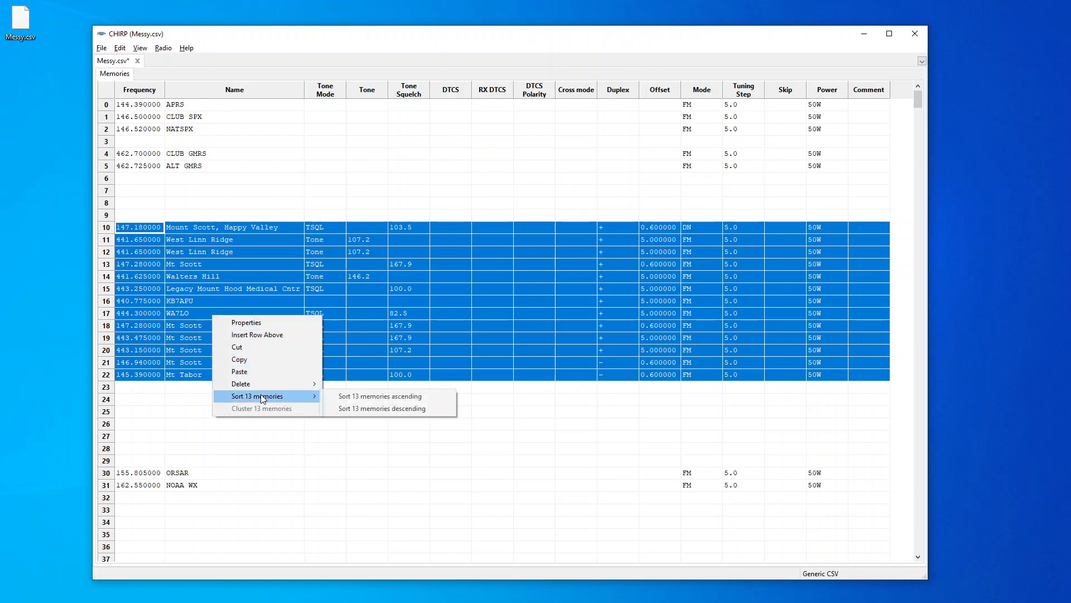
click(337, 398)
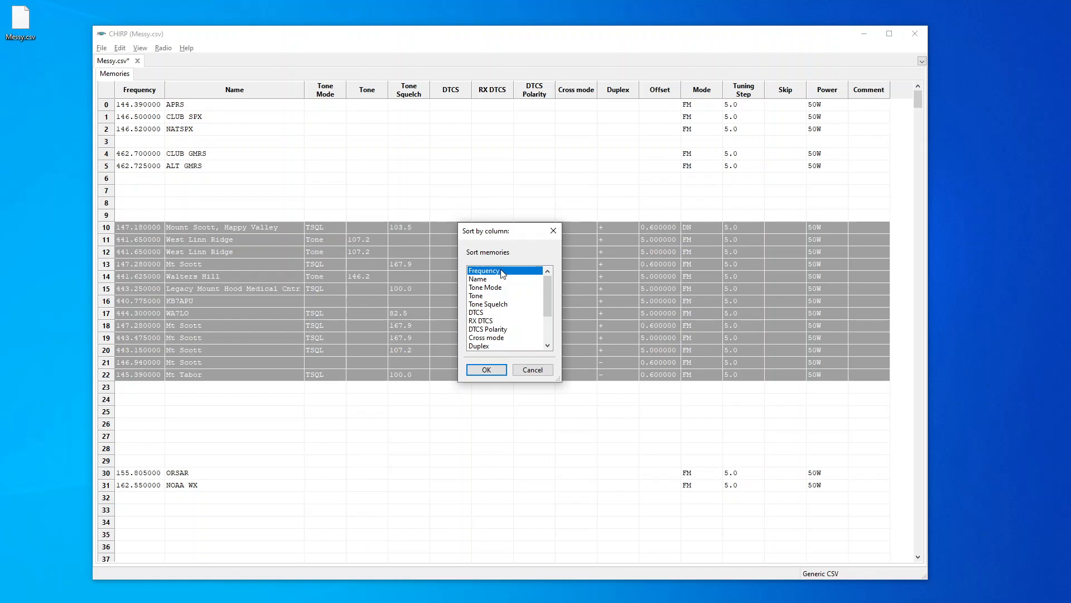
click(487, 369)
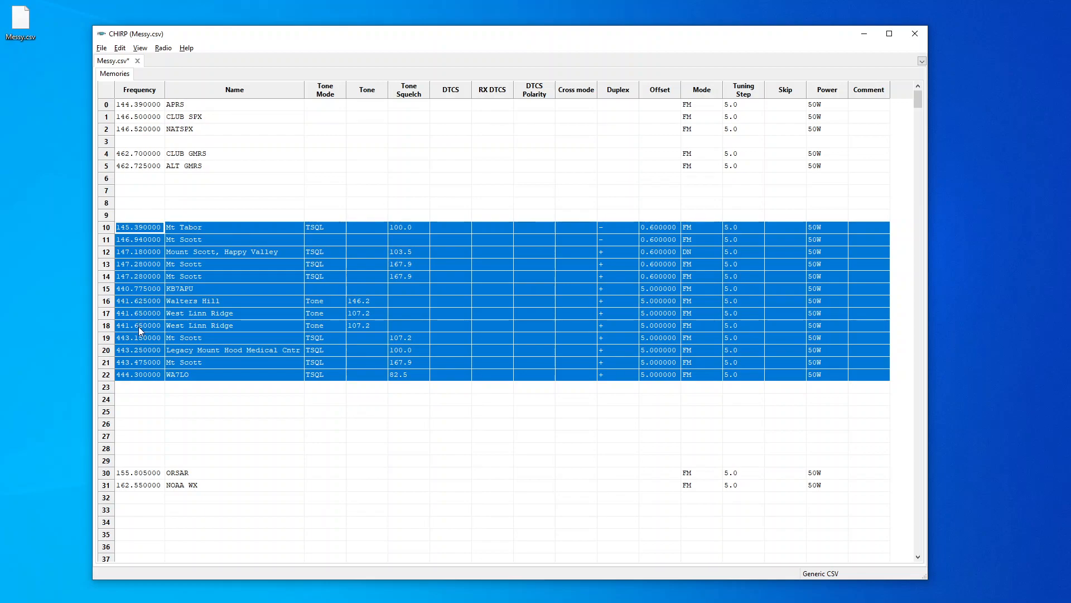
click(162, 387)
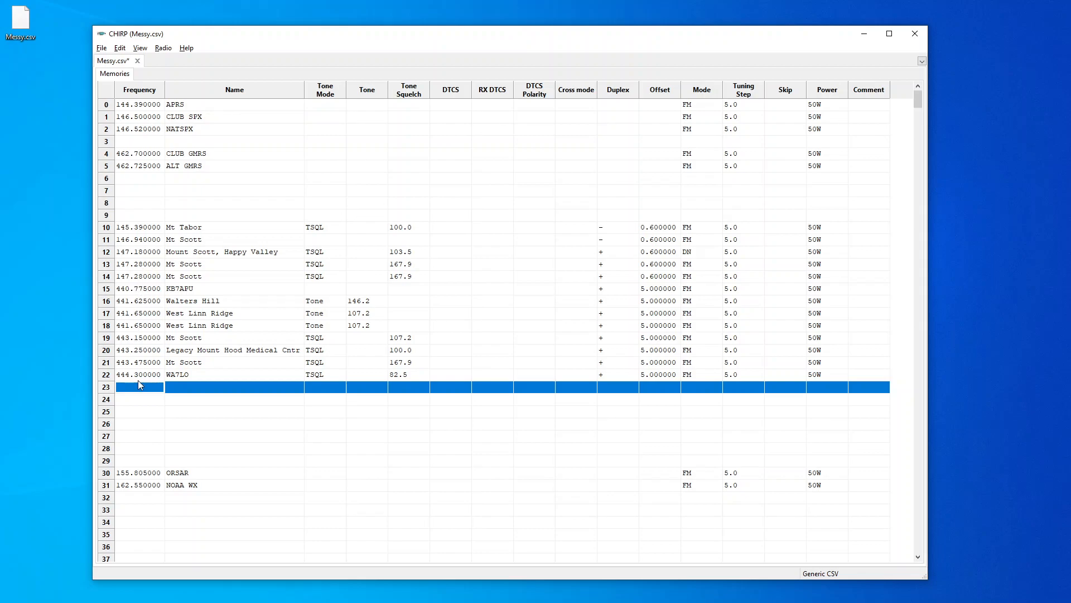
click(106, 289)
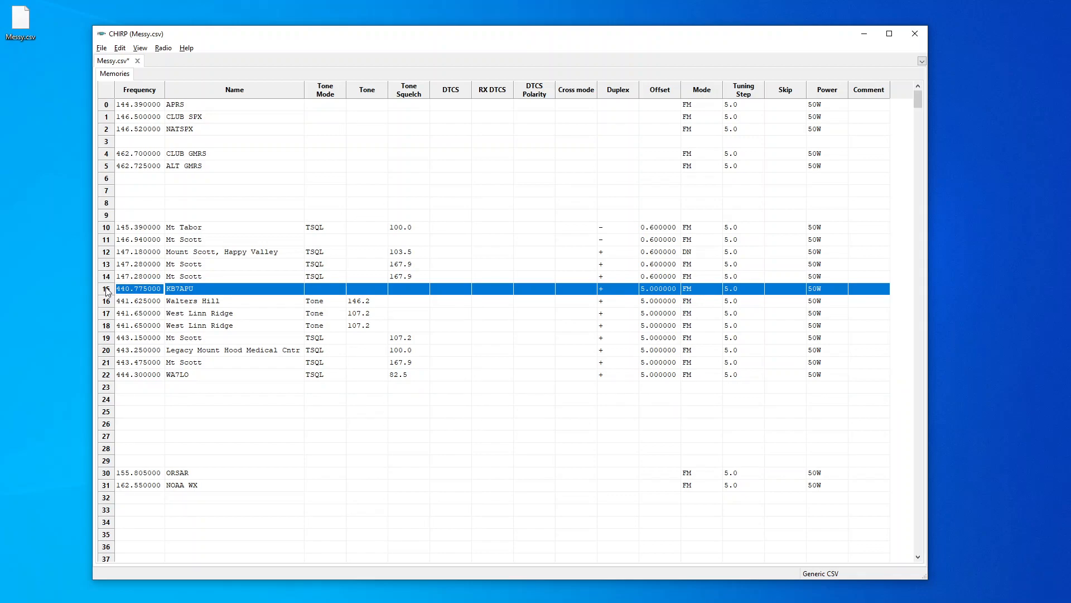
right_click(107, 292)
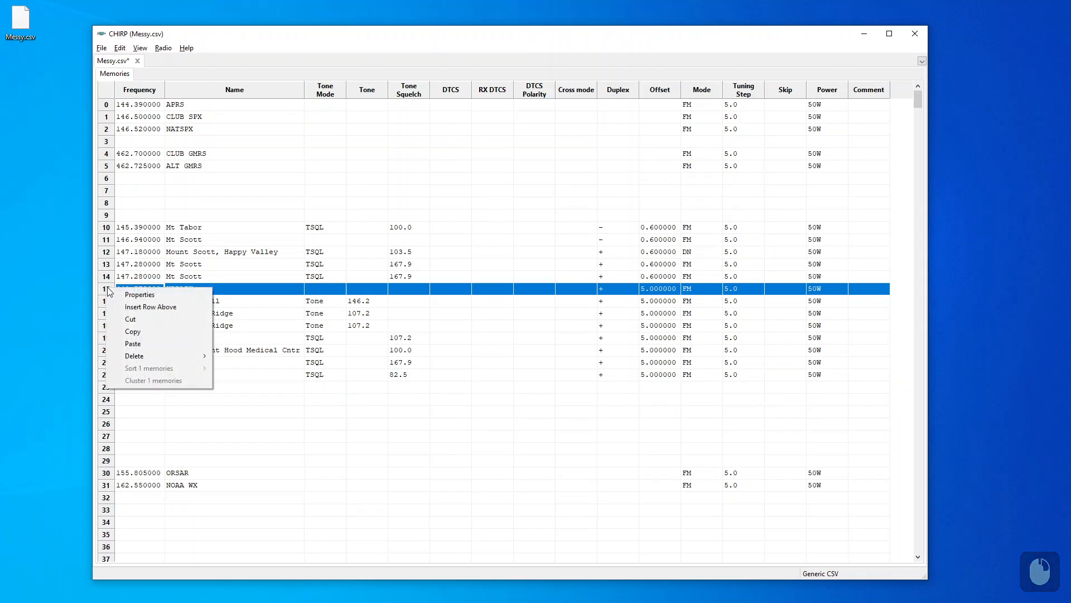
click(139, 308)
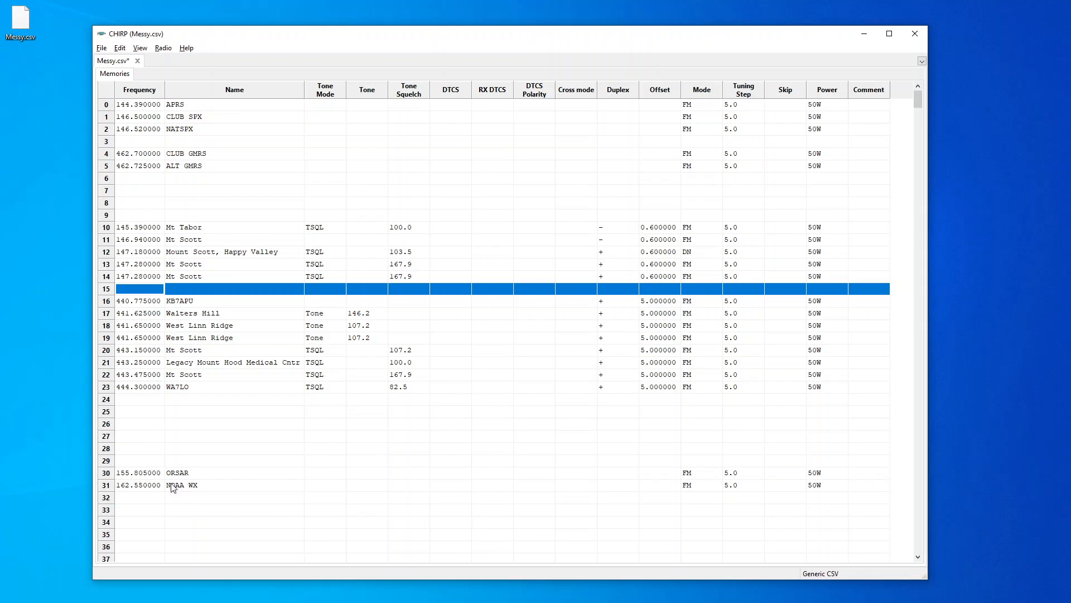
Create a new memory in row 15 with frequency 146.90 and the name RPTR
click(151, 288)
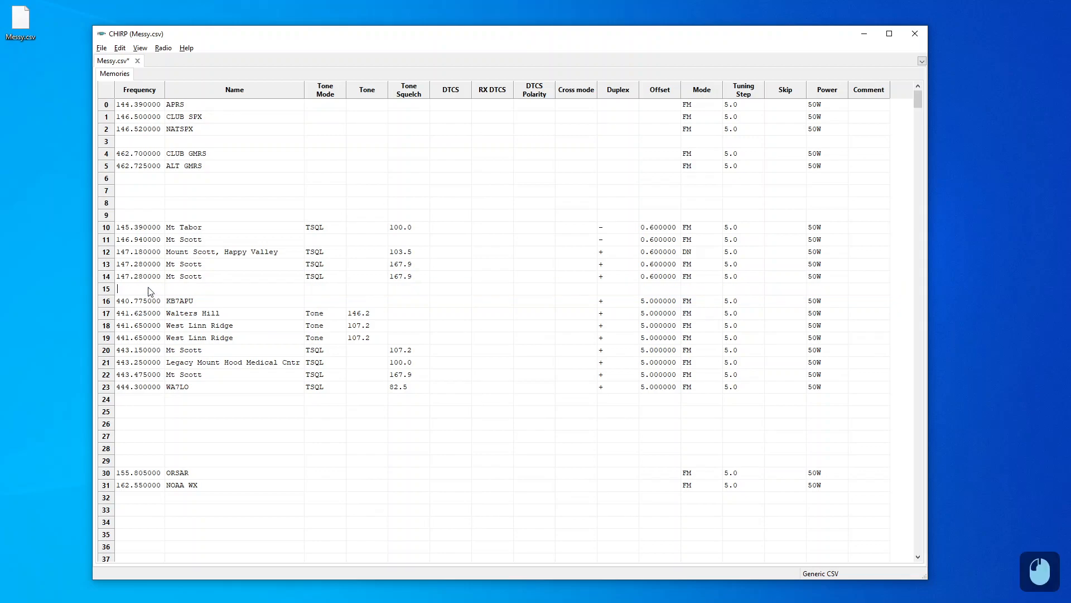
text(14)
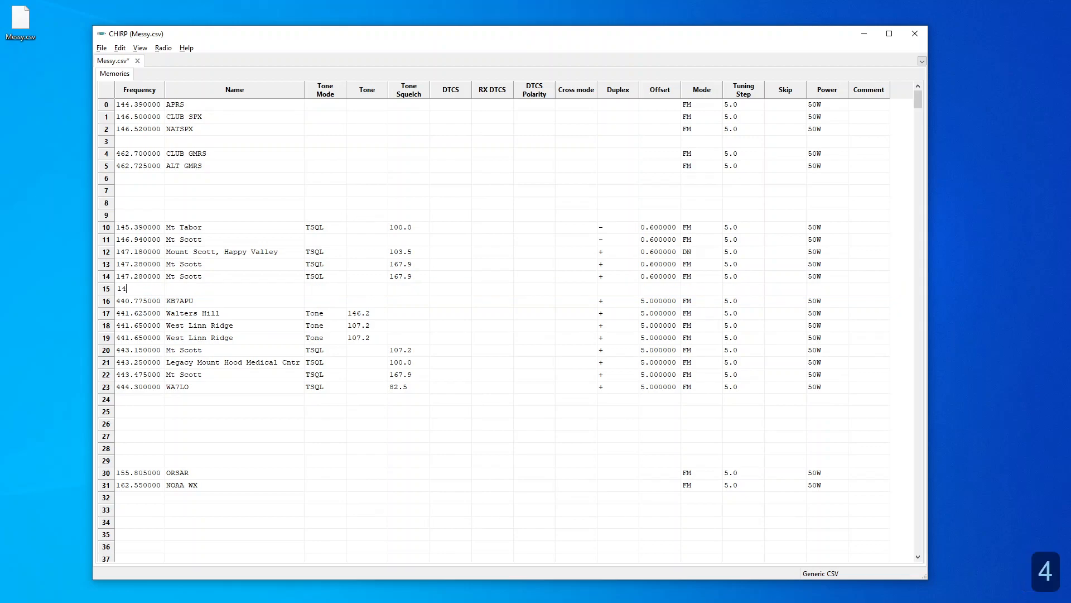
text(6.90)
key(Return)
click(177, 289)
text(RPTR)
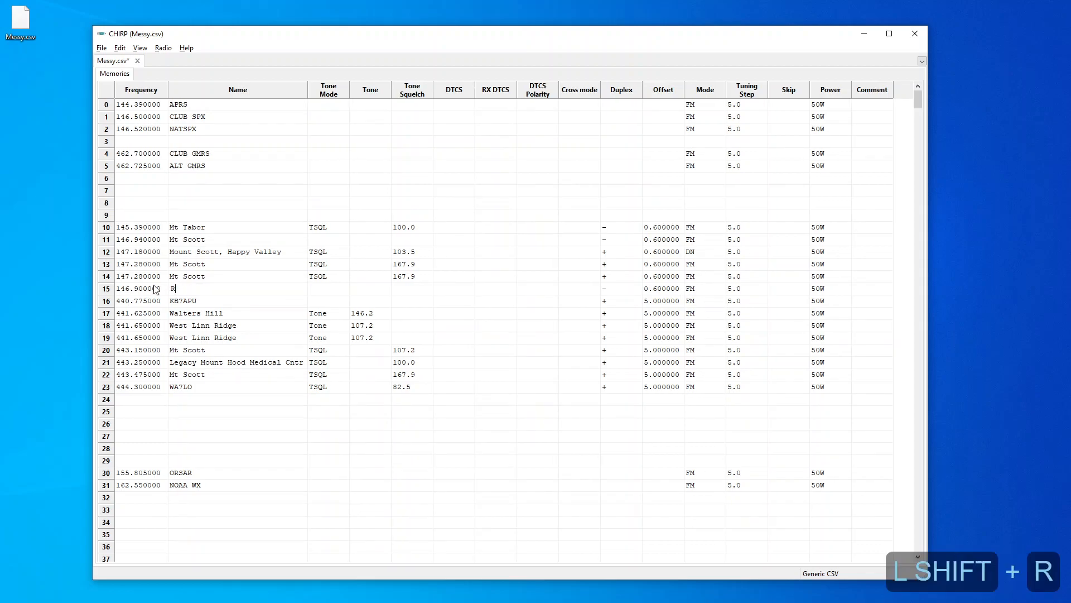
key(Return)
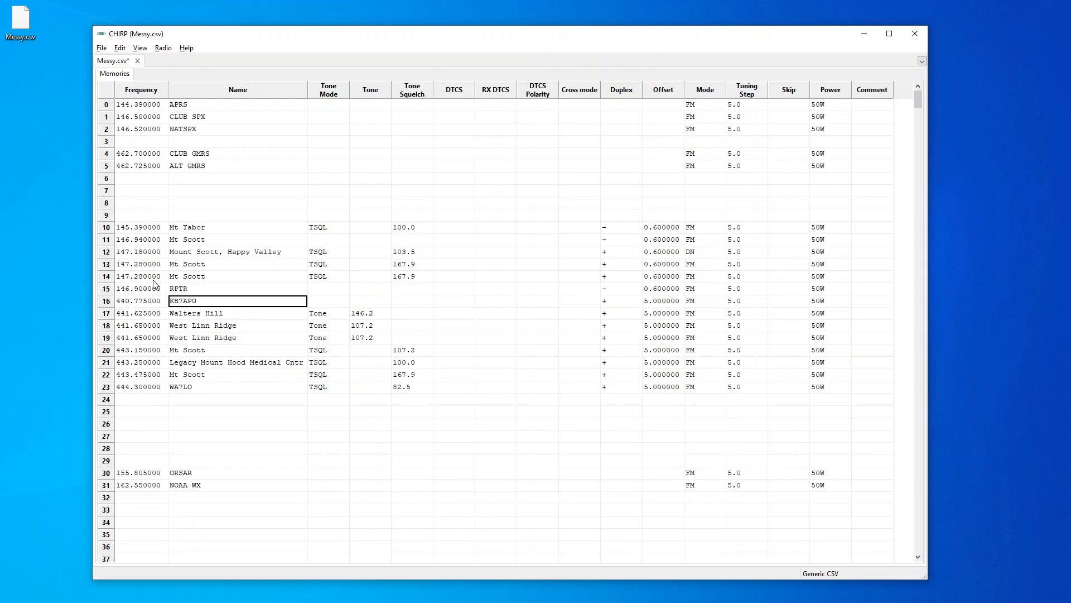
Delete the duplicate Mt Scott memory in row 14 and shift the block below it up
click(109, 278)
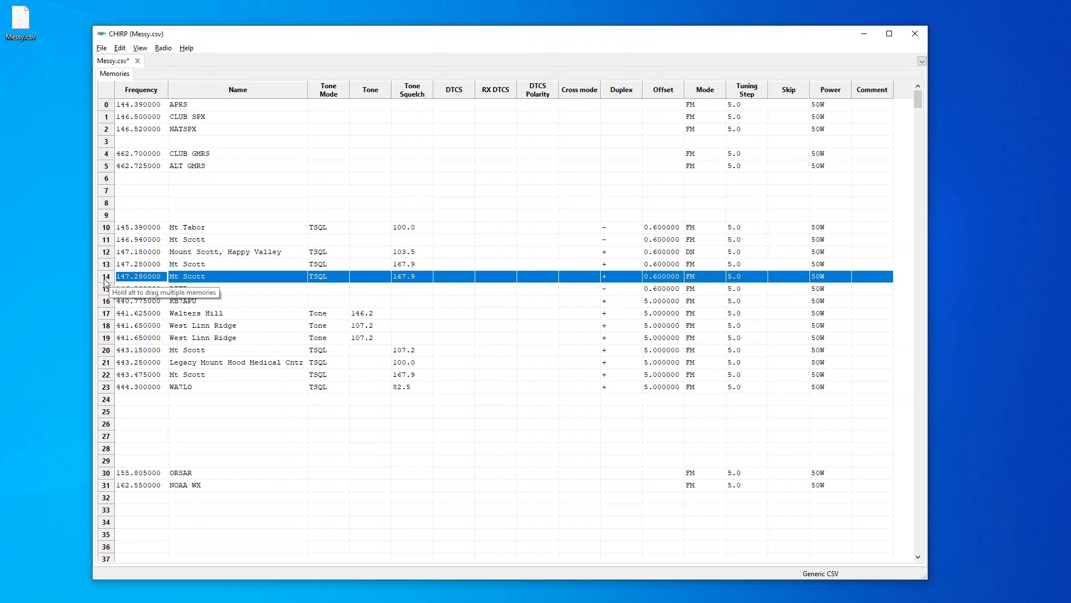
right_click(105, 281)
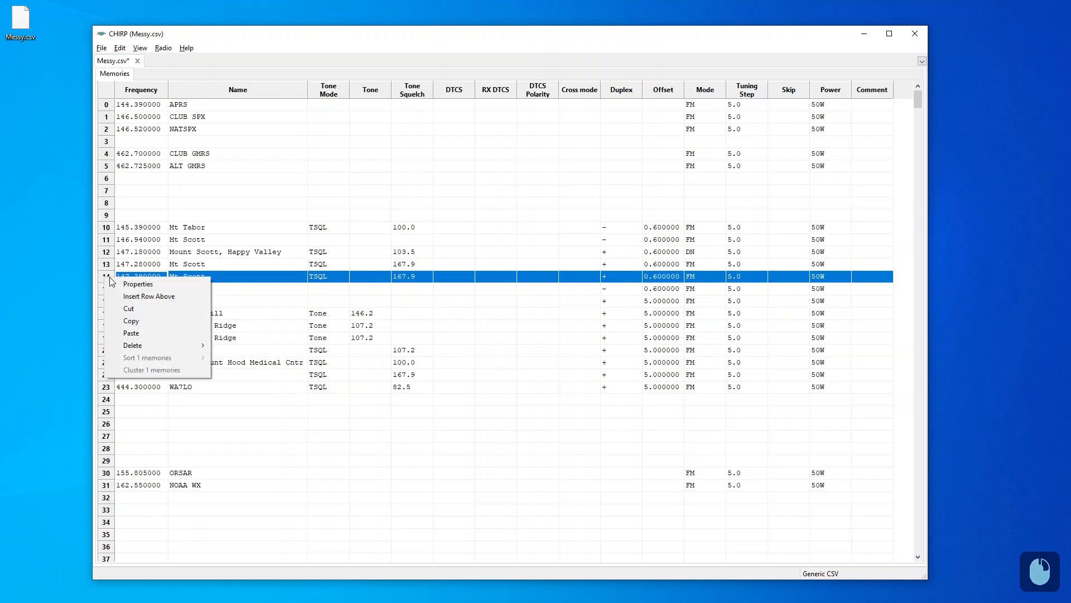
mouse_move(180, 344)
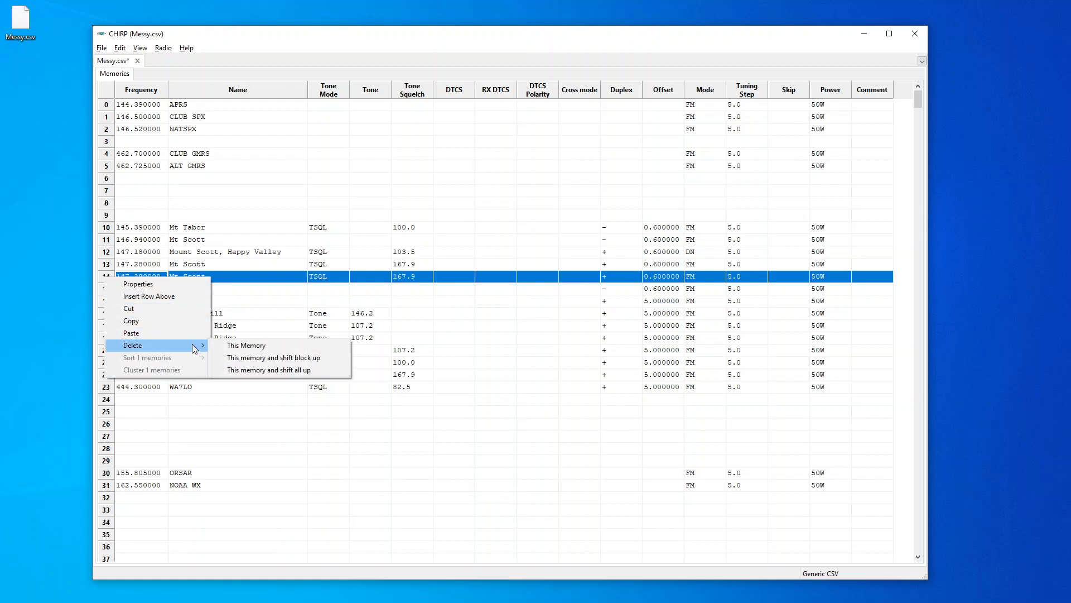
click(222, 357)
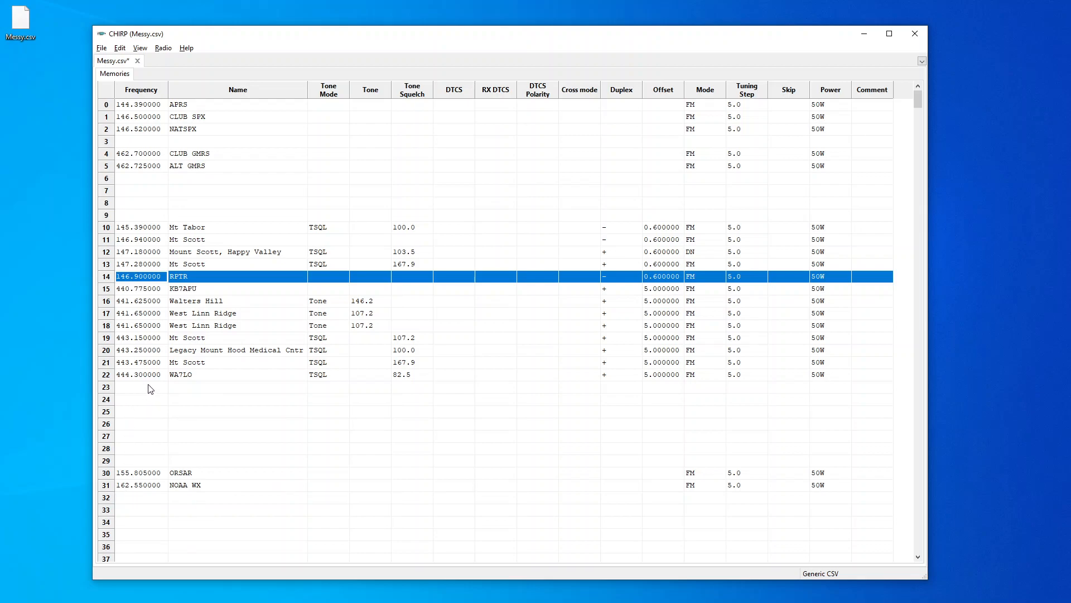
Delete the duplicate West Linn Ridge memory in row 18 and shift the block below it up
right_click(110, 330)
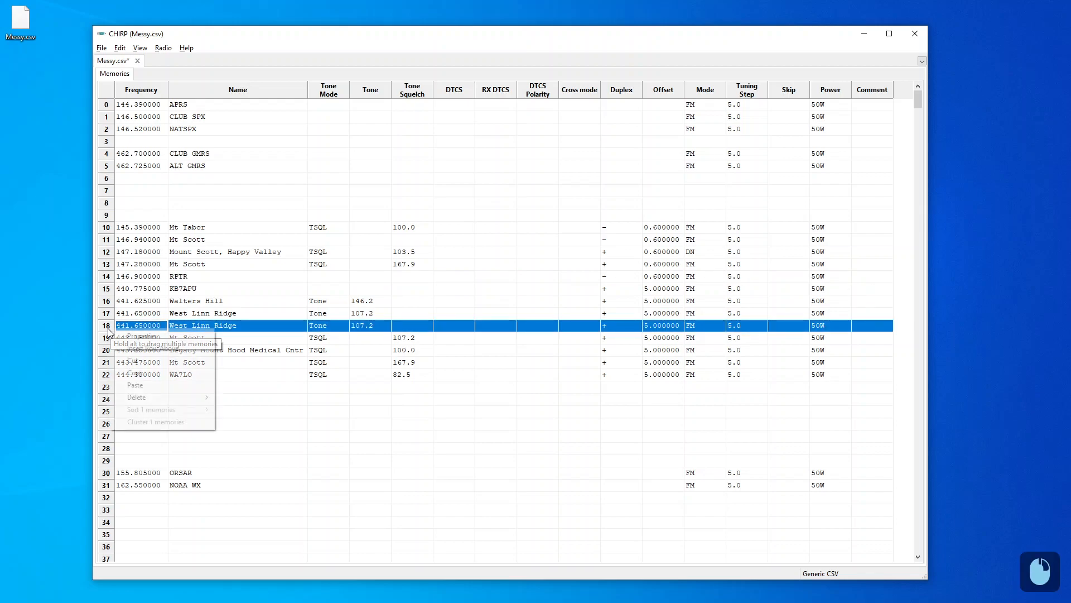
mouse_move(170, 397)
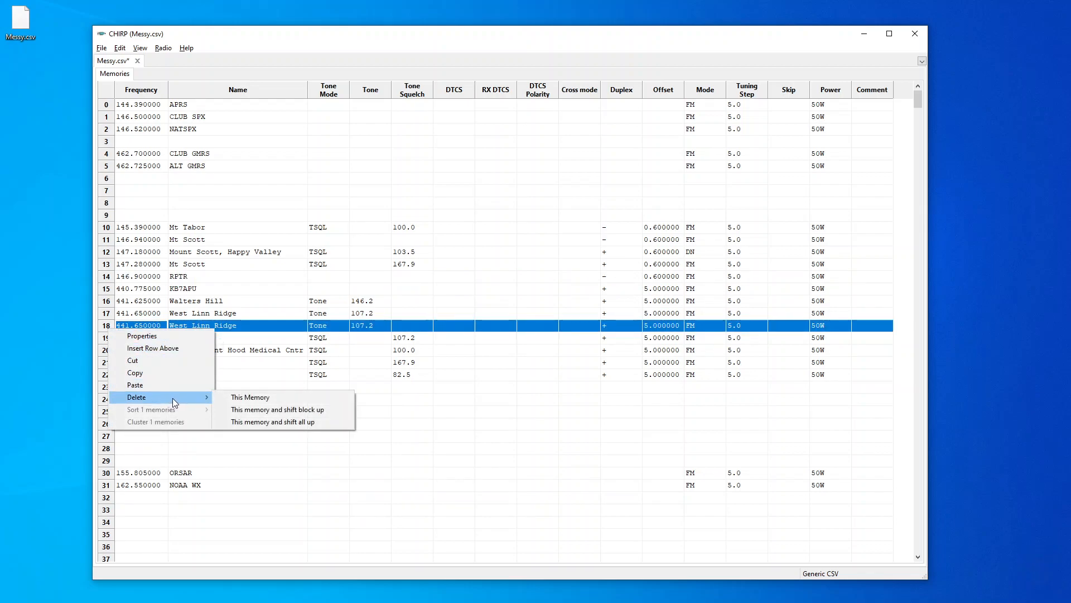
click(326, 412)
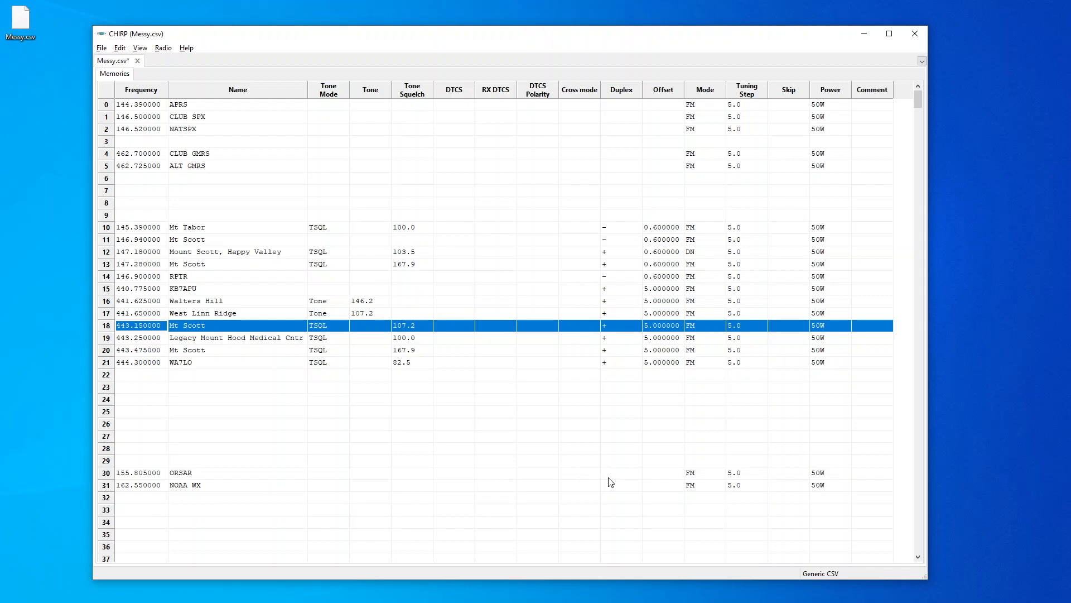
Set Duplex to off for both the ORSAR and NOAA WX memories through their shared properties
click(106, 474)
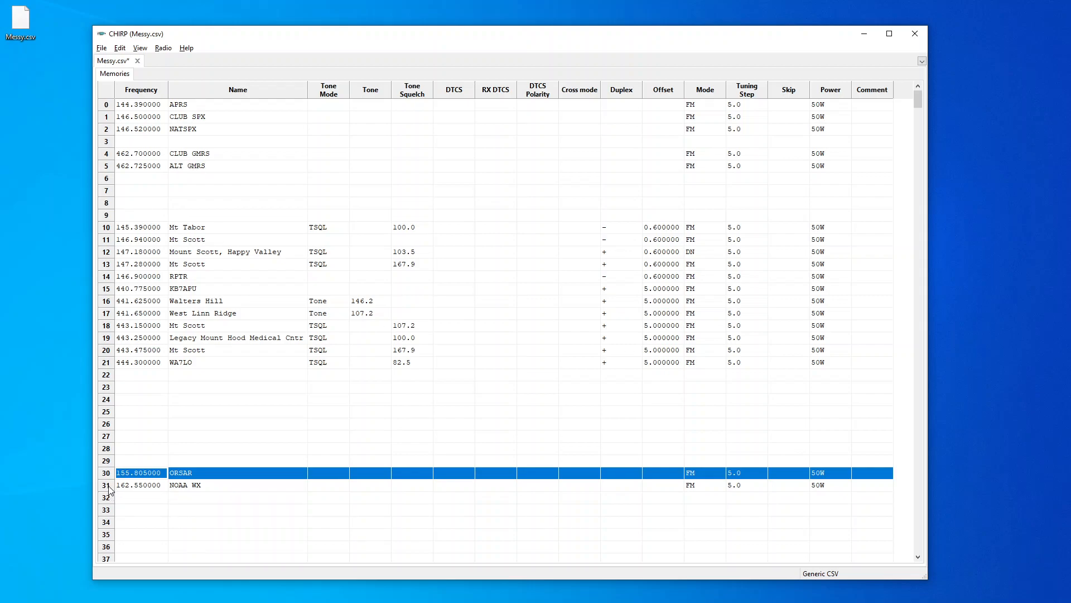
key(shift)
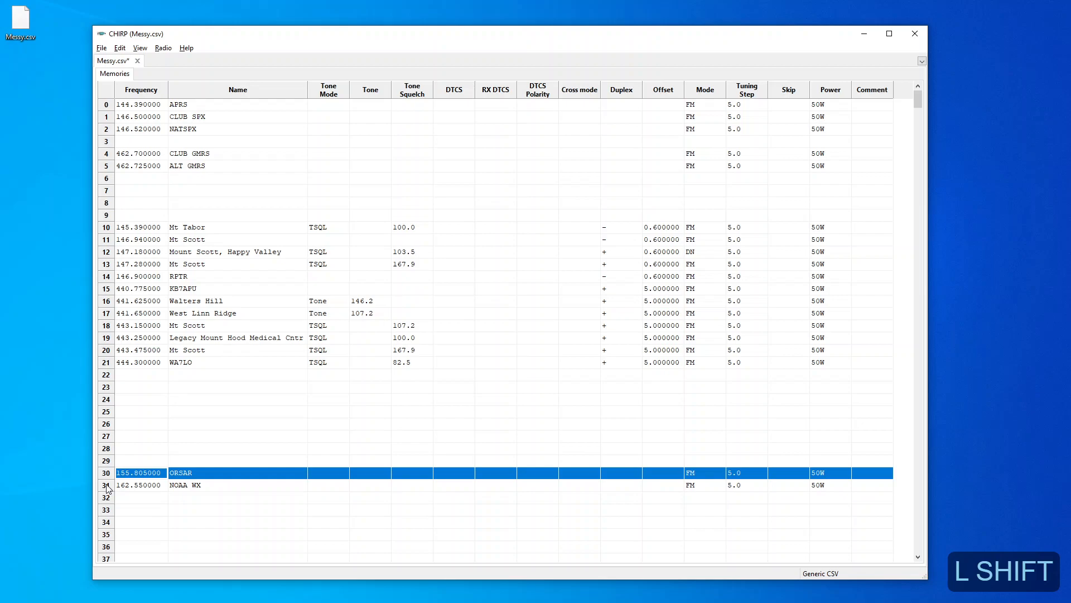
shift+click(106, 485)
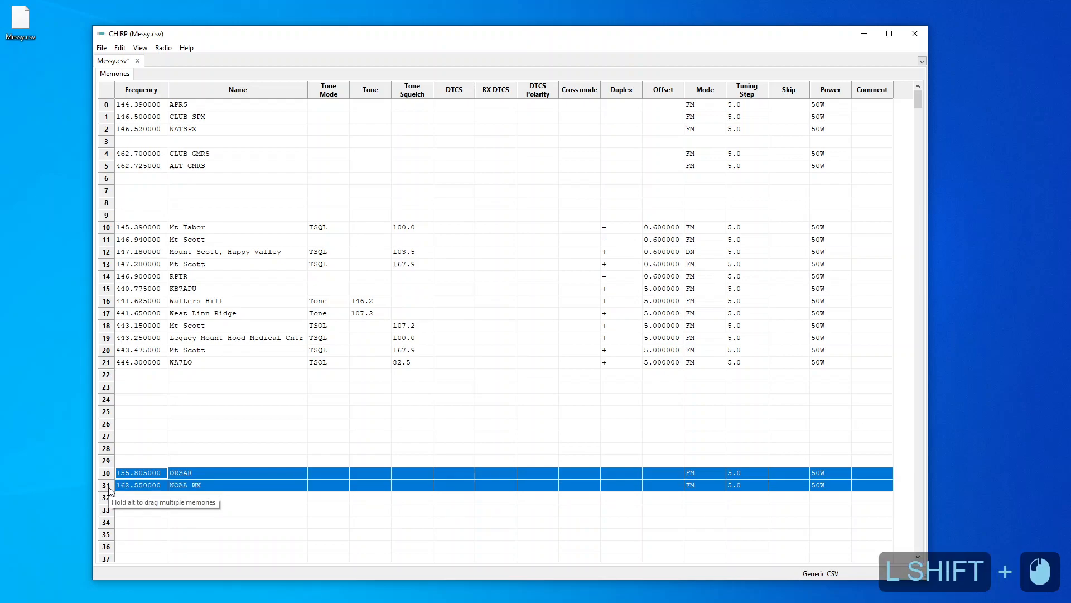
right_click(159, 486)
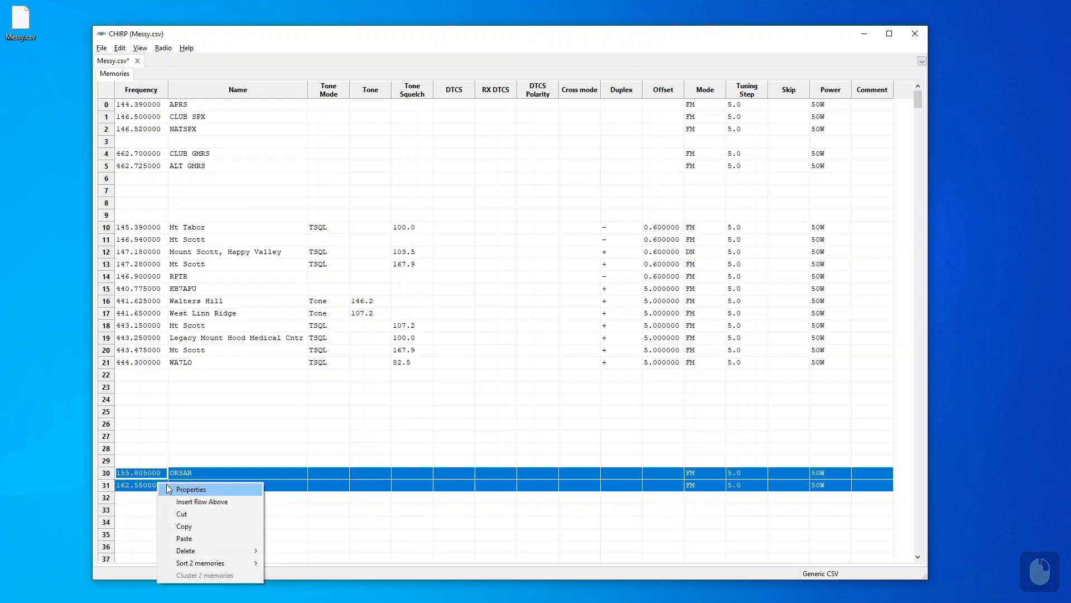
click(171, 490)
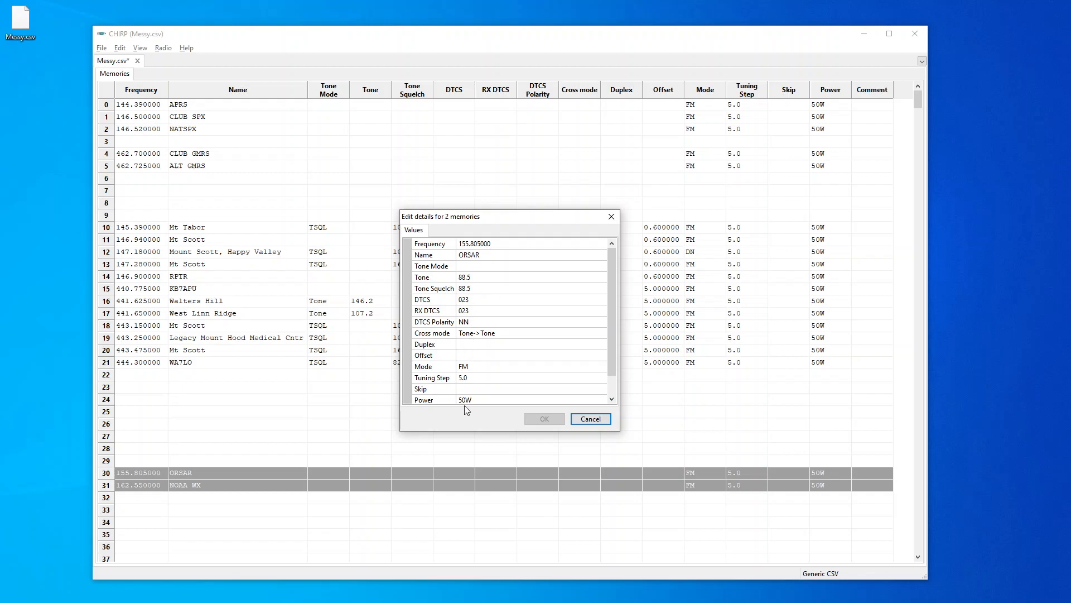
scroll(468, 399, down, 1)
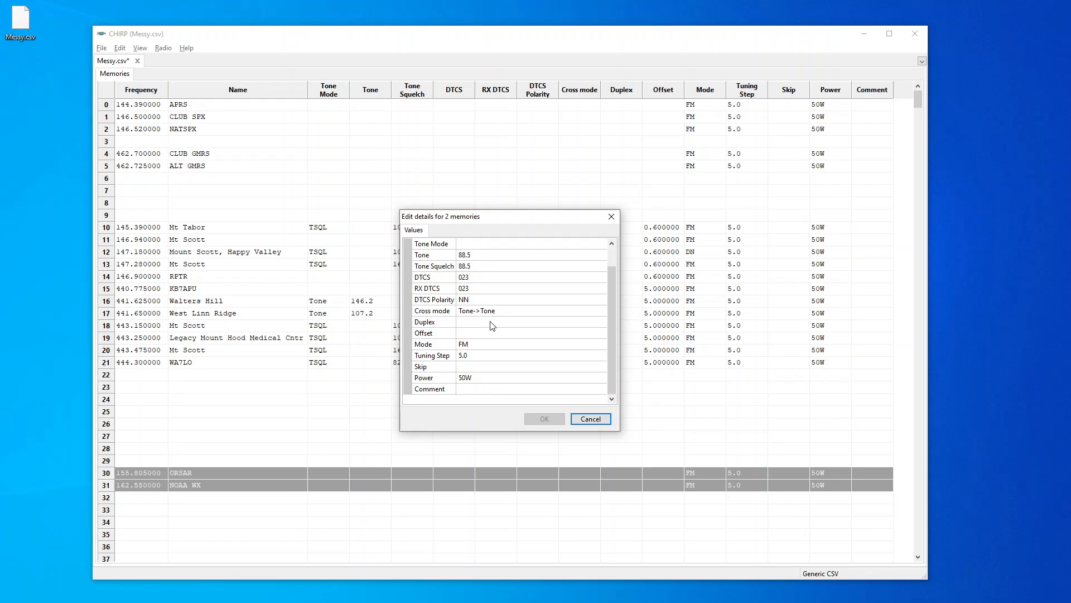
click(575, 326)
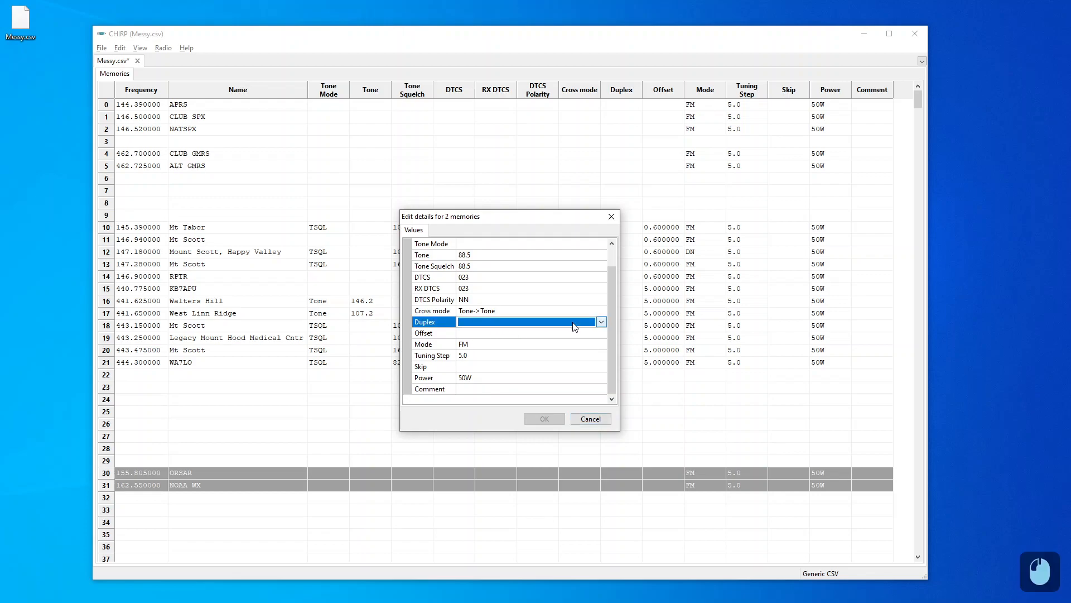
click(601, 322)
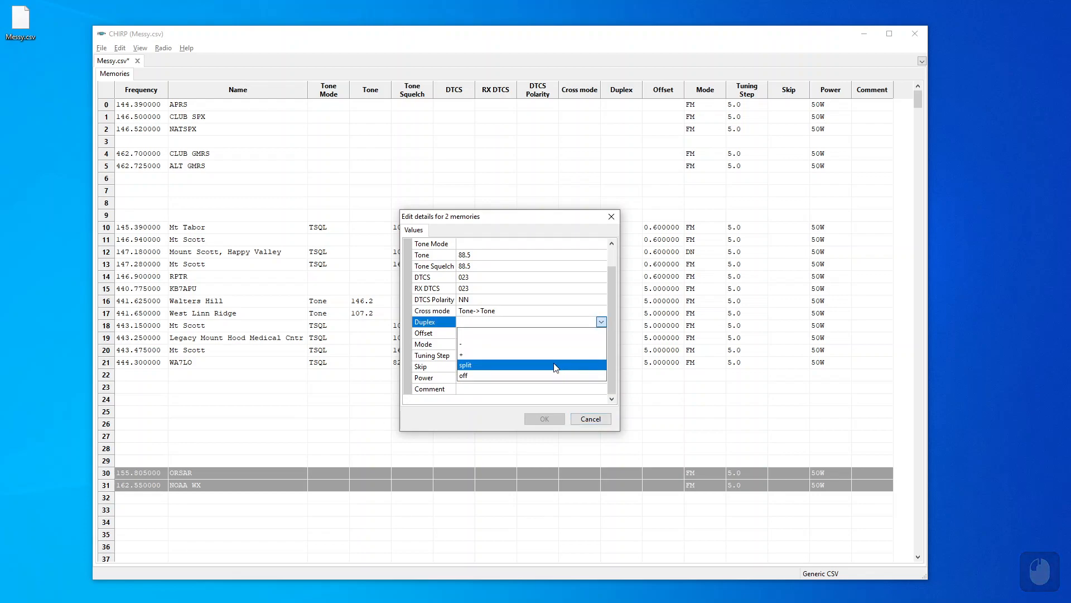
click(551, 380)
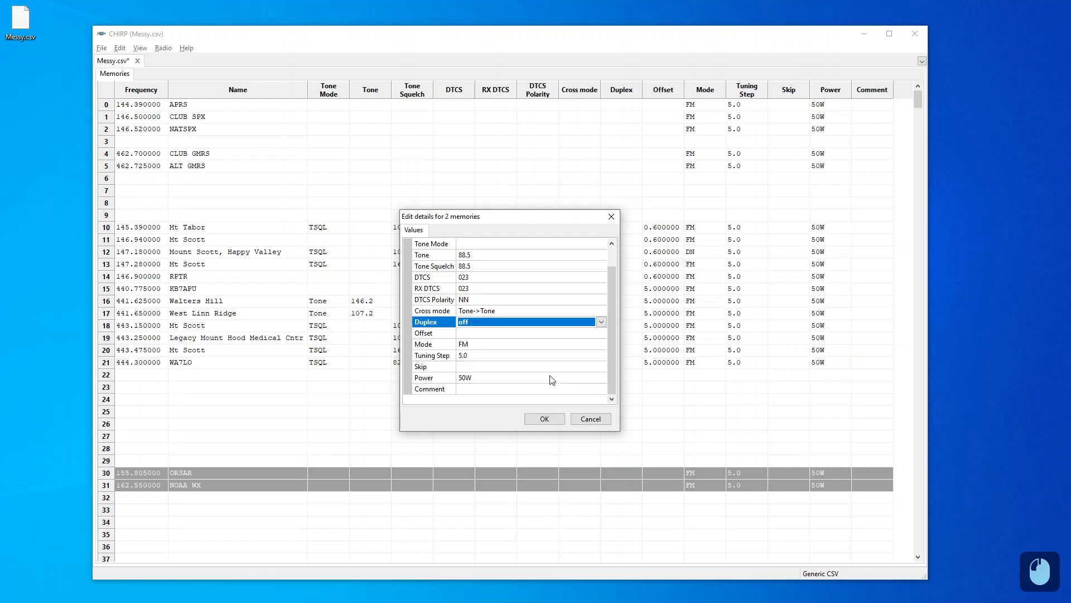
click(427, 389)
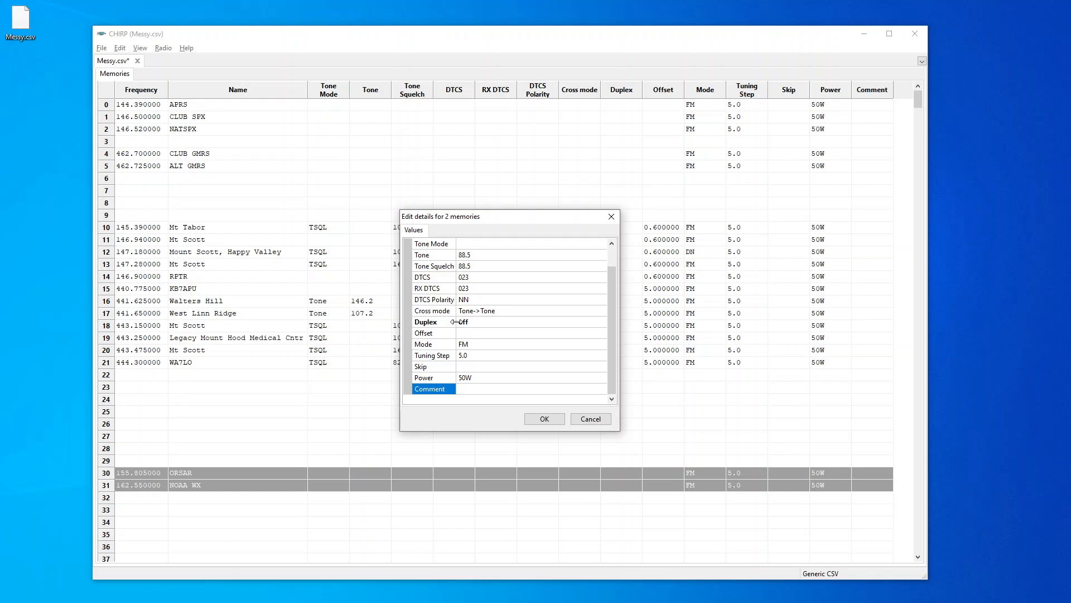
click(542, 420)
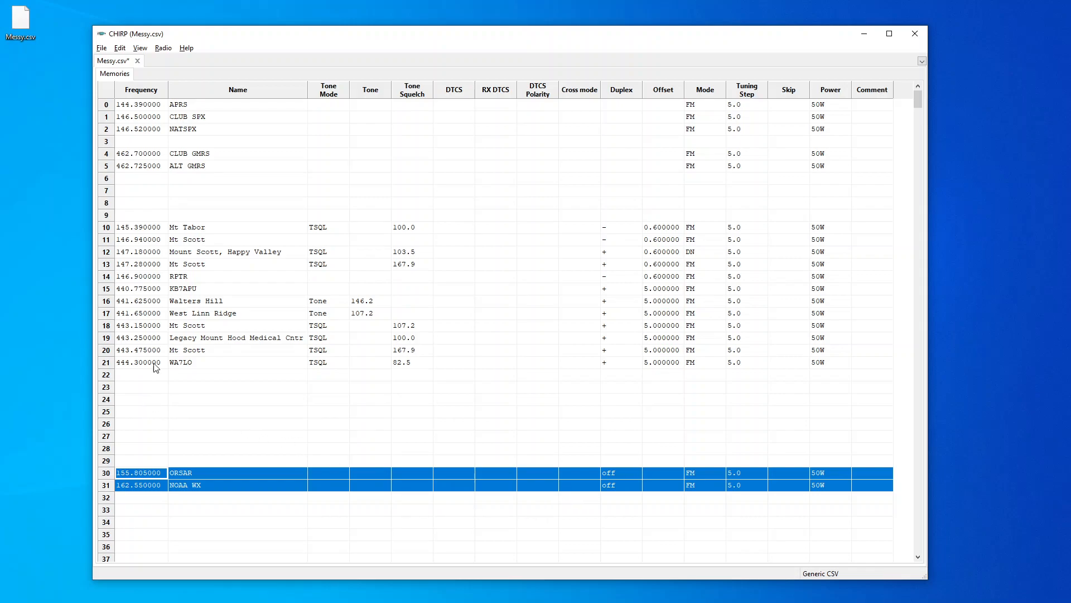
Move the APRS memory down two rows, below CLUB SPX and NATSPX, to row 2
click(132, 202)
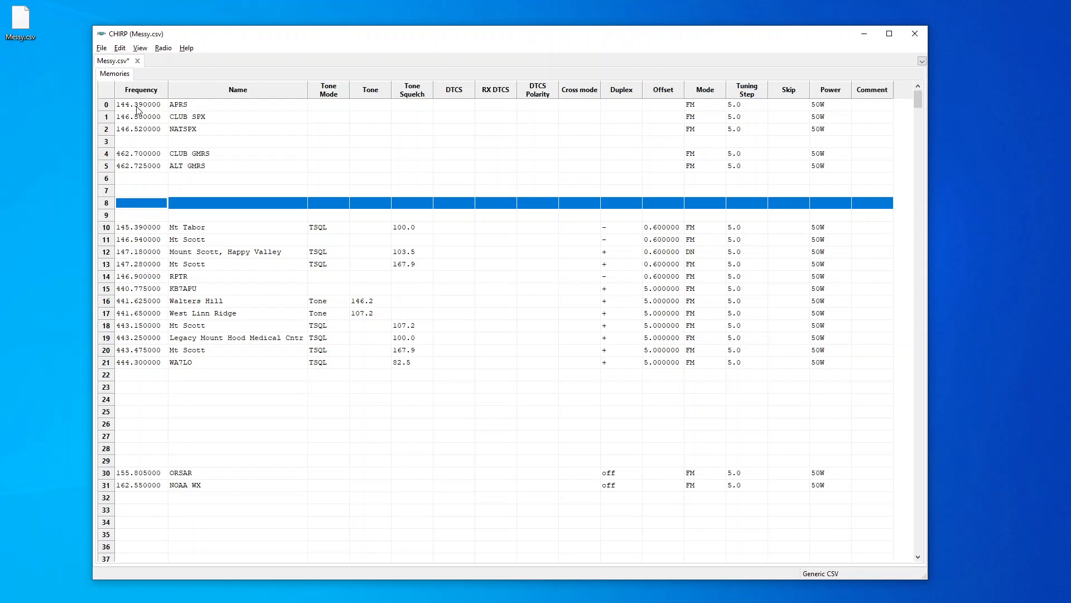
click(108, 106)
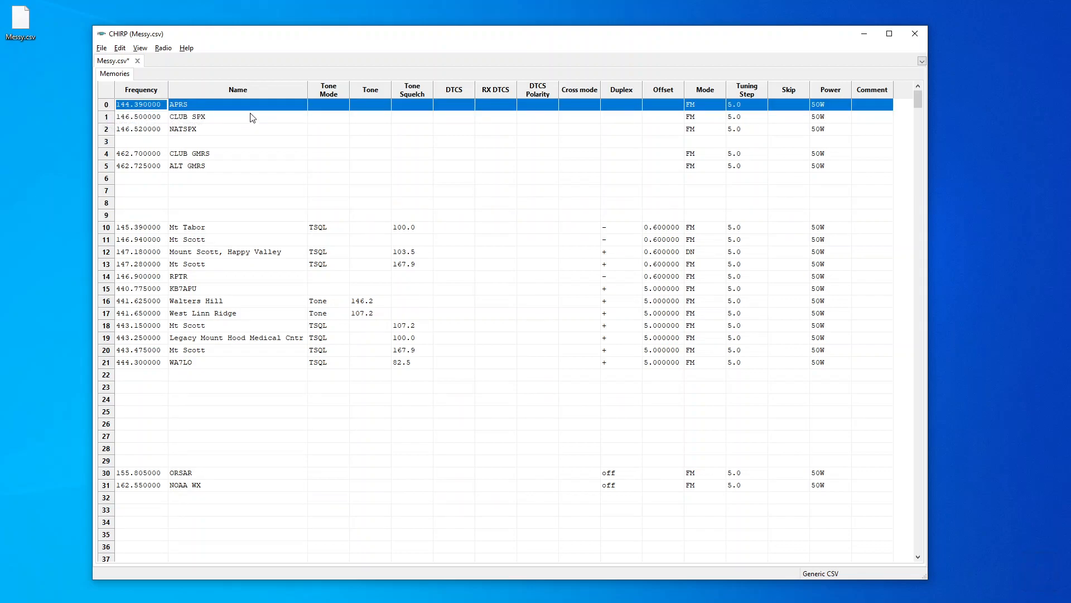
key(ctrl)
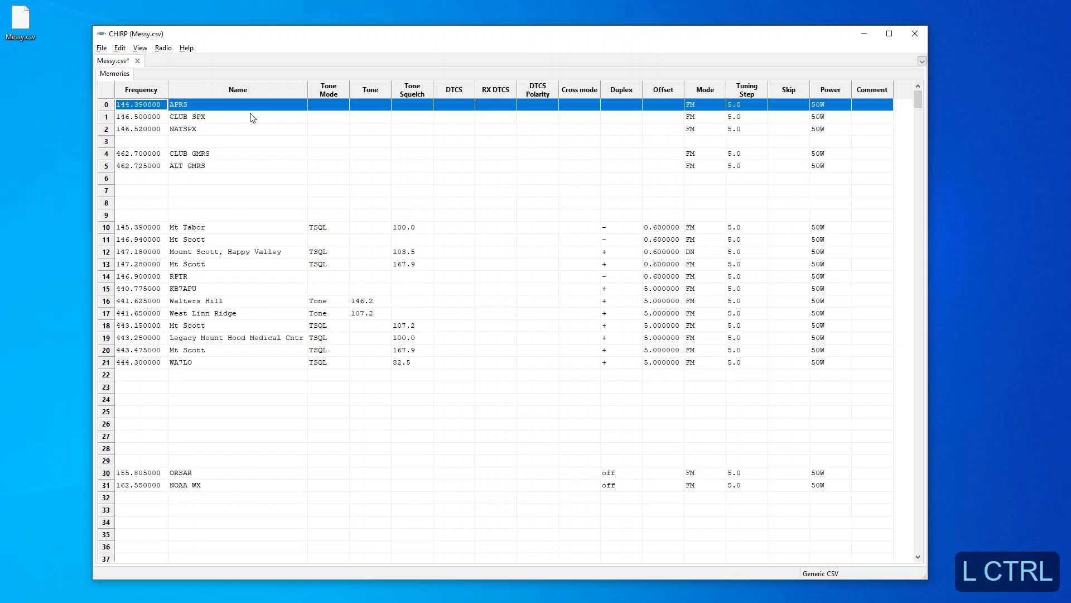
key(ctrl+Down)
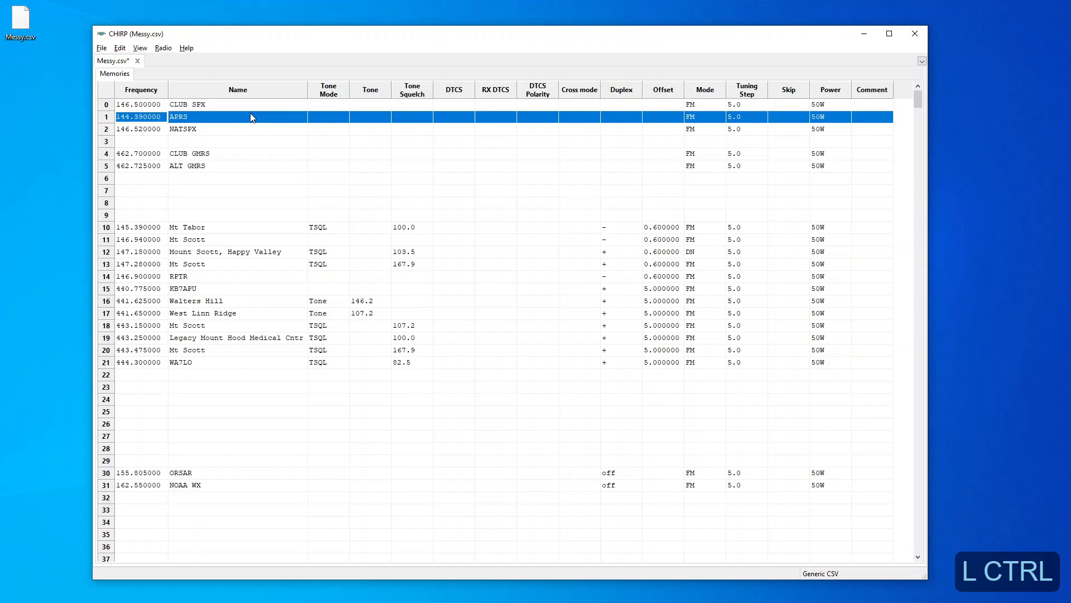
key(ctrl+Down)
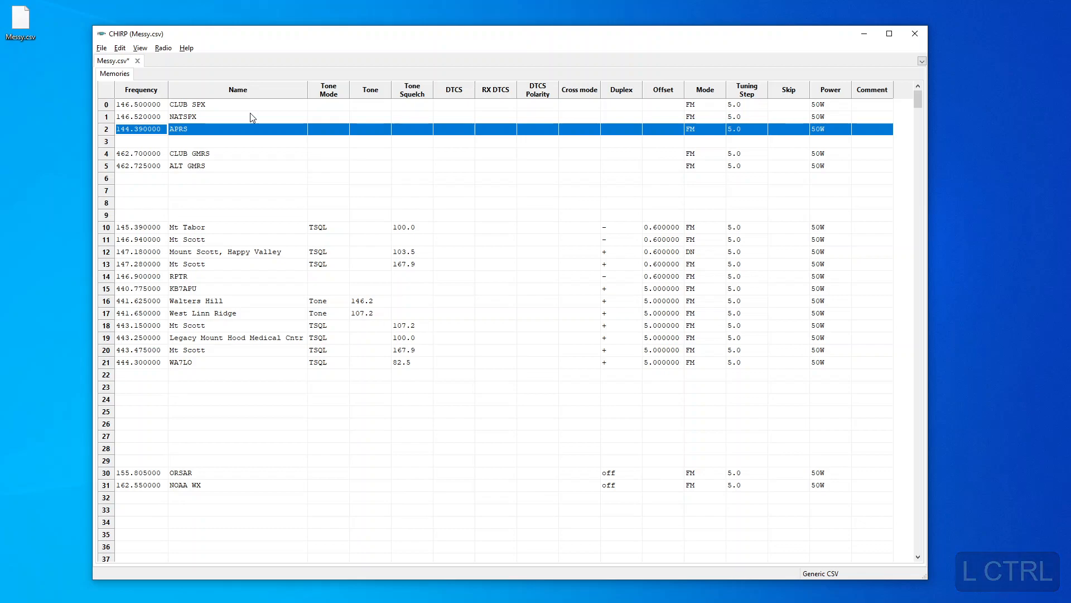
key(Down)
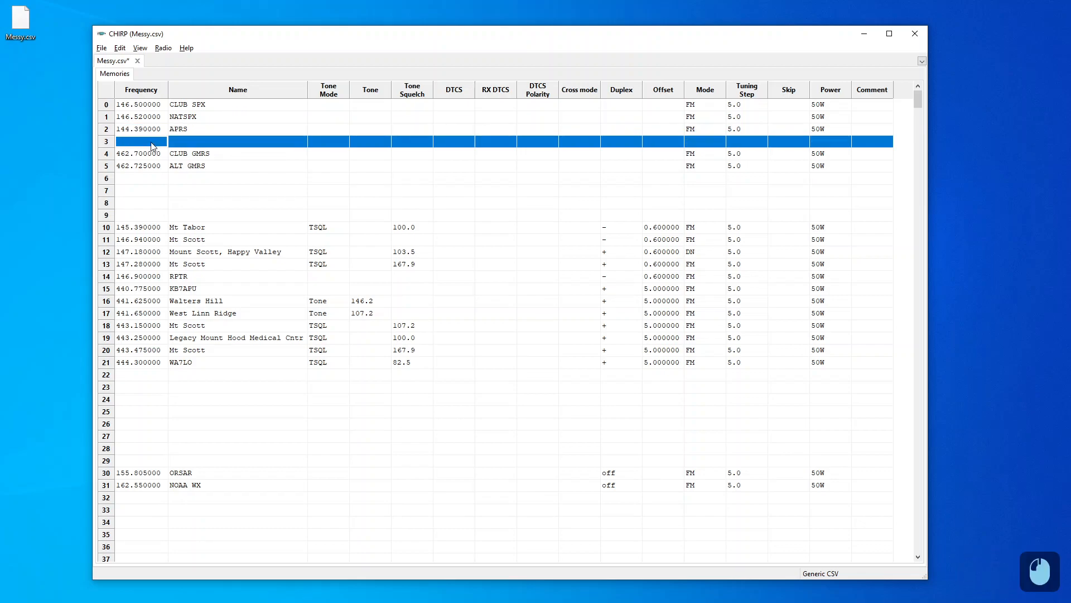